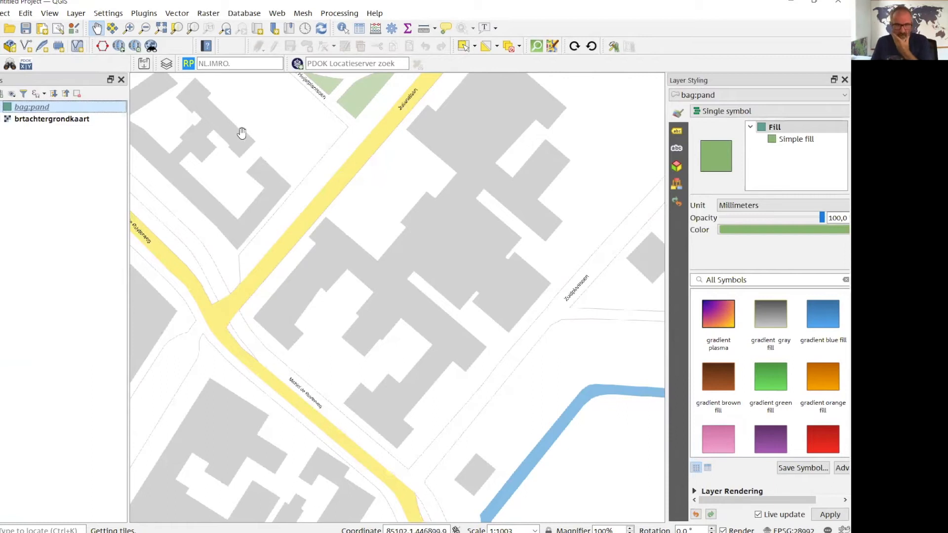
Remove the bag:pand layer from the project, leaving only the background map.
right_click(60, 120)
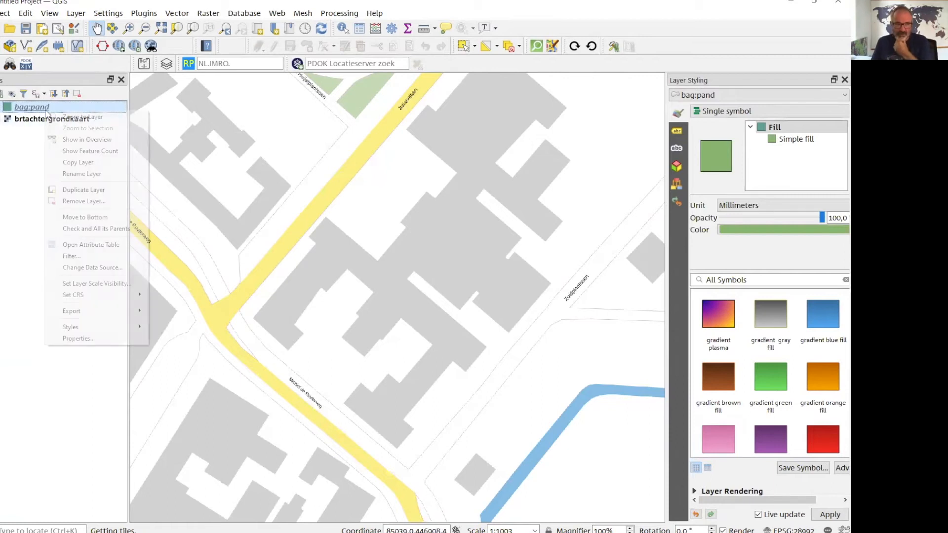
click(92, 203)
click(403, 284)
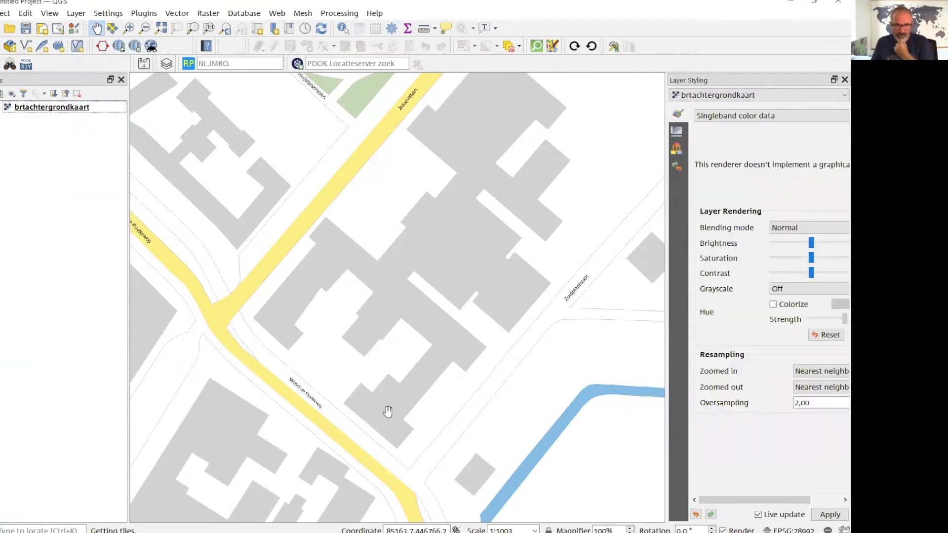
scroll(334, 255, down, 4)
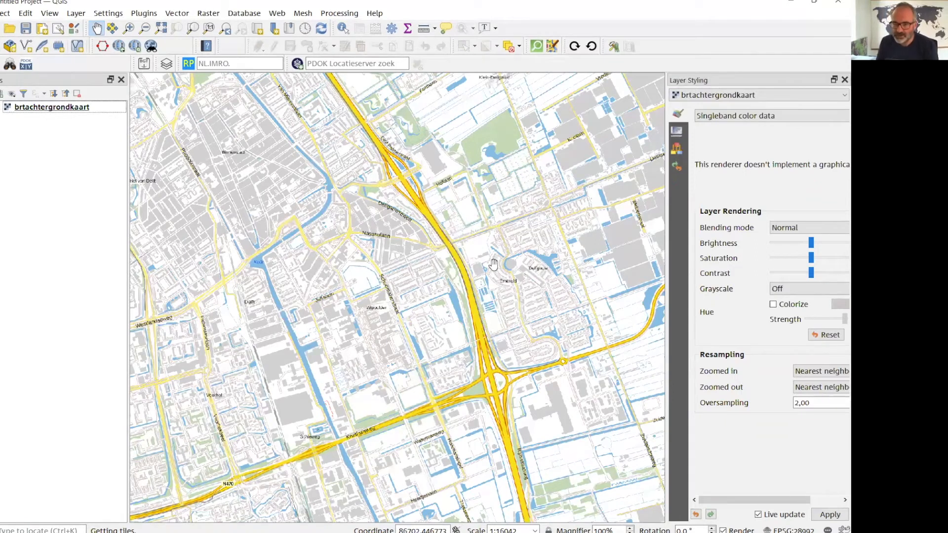
Switch to File Explorer, open the ZuidHolland folder inside Data\Rudifun, and enlarge the window to show more files.
mouse_move(428, 532)
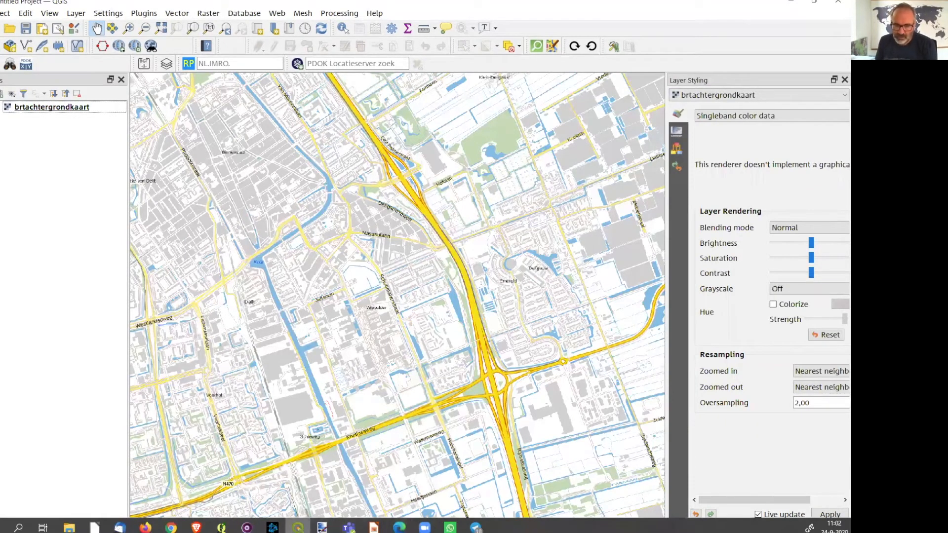
click(69, 528)
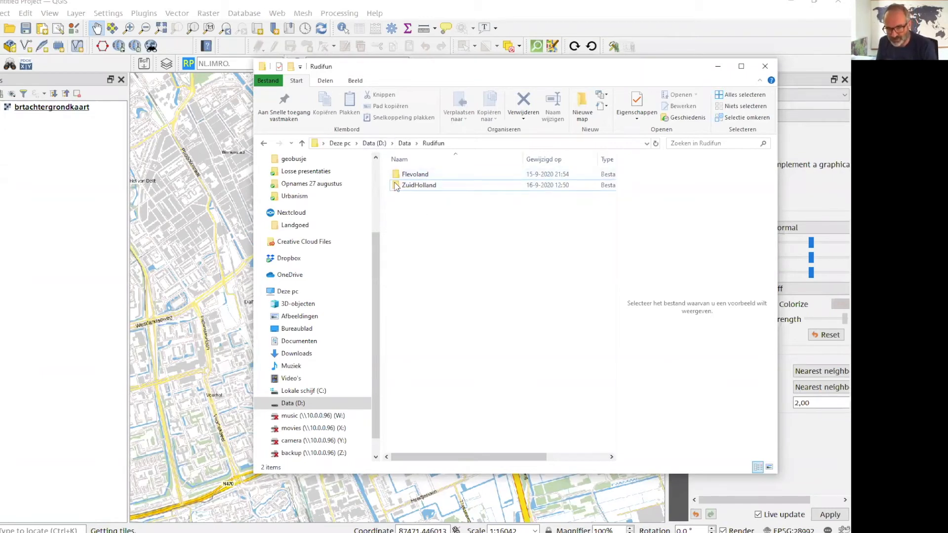
click(414, 174)
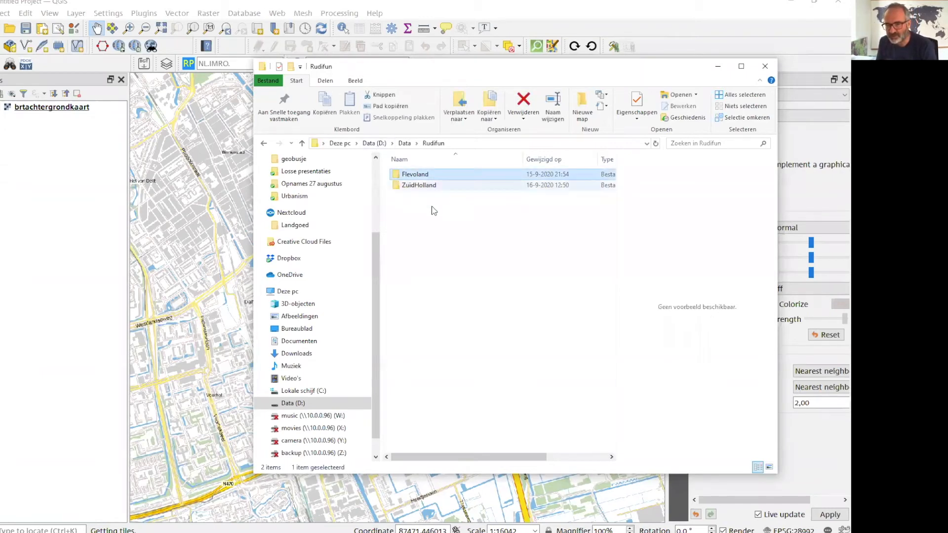
click(415, 187)
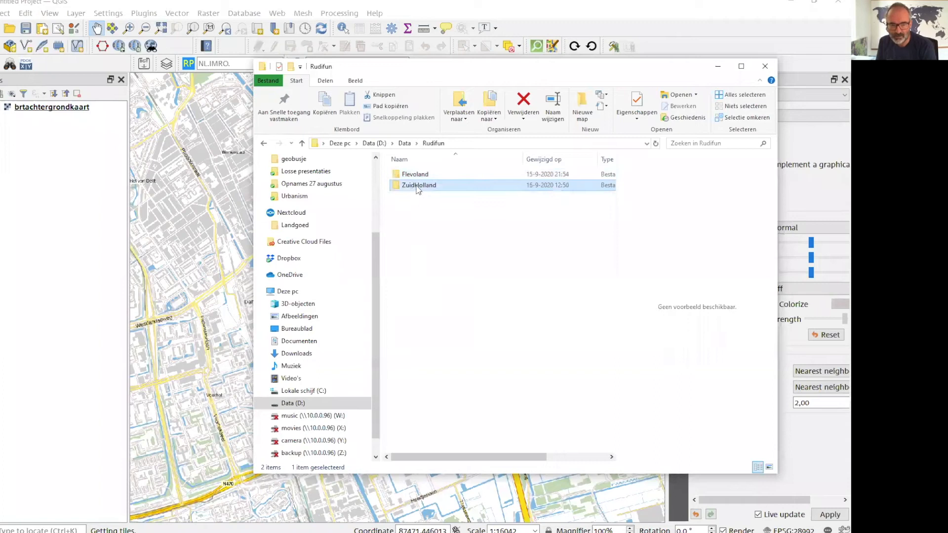
double_click(417, 187)
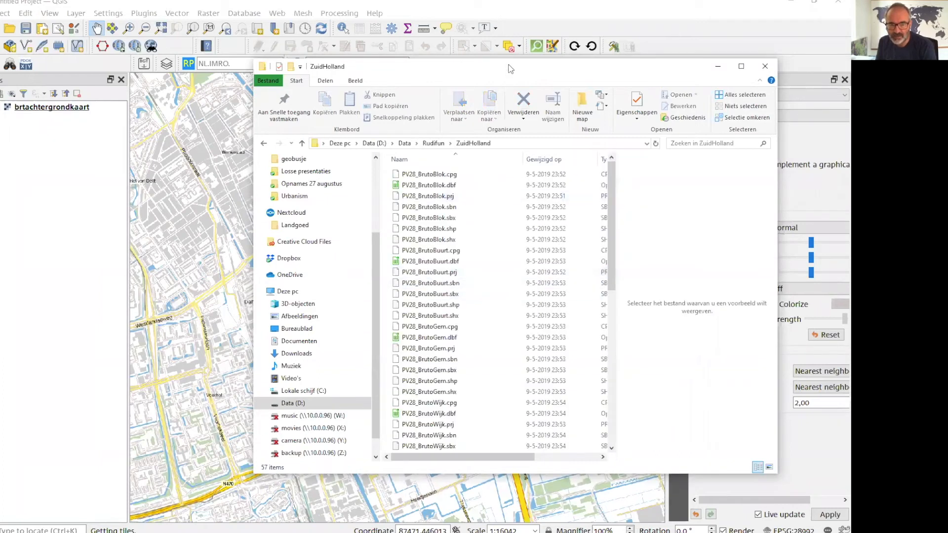
drag(510, 67, 552, 42)
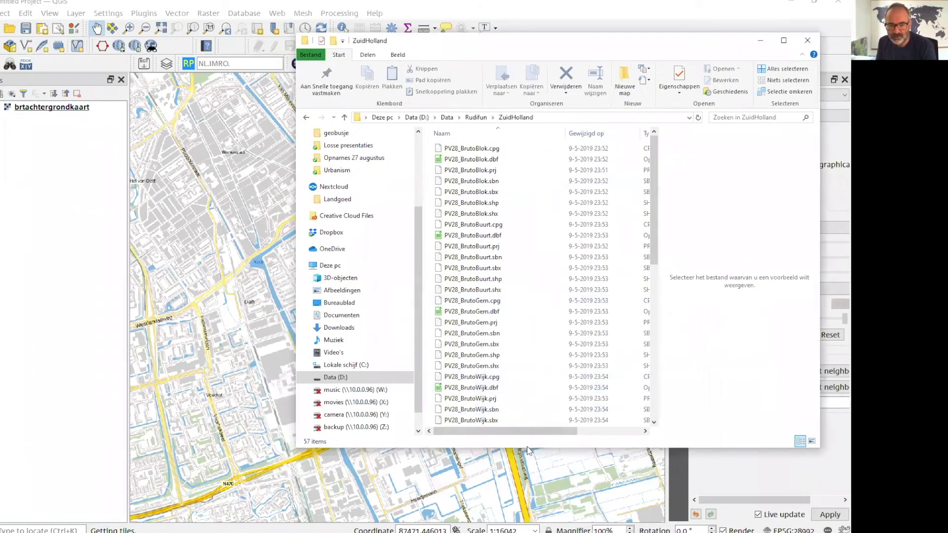
drag(527, 447, 527, 527)
Find the municipality-level gross density shapefile PV28_BrutoGem.shp in the ZuidHolland folder and add it to the QGIS map.
scroll(515, 277, down, 8)
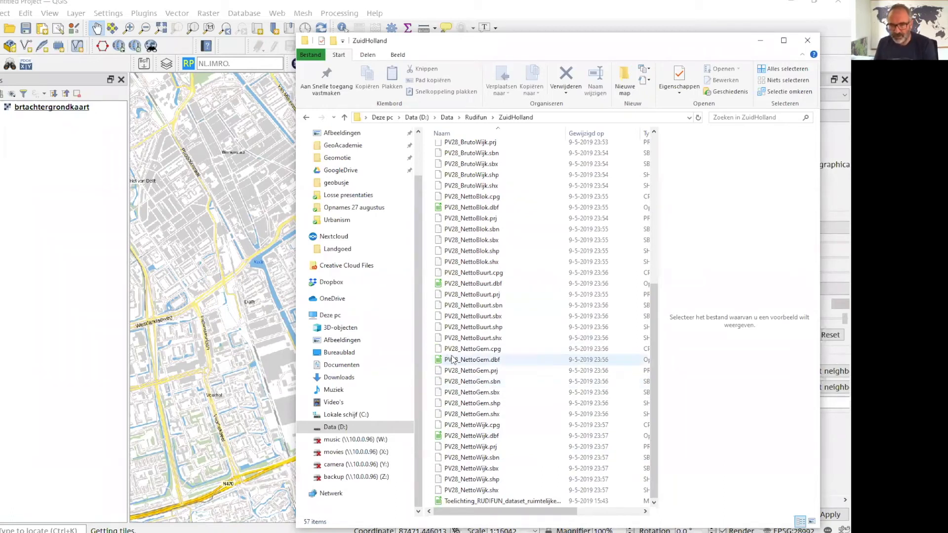
scroll(461, 370, up, 5)
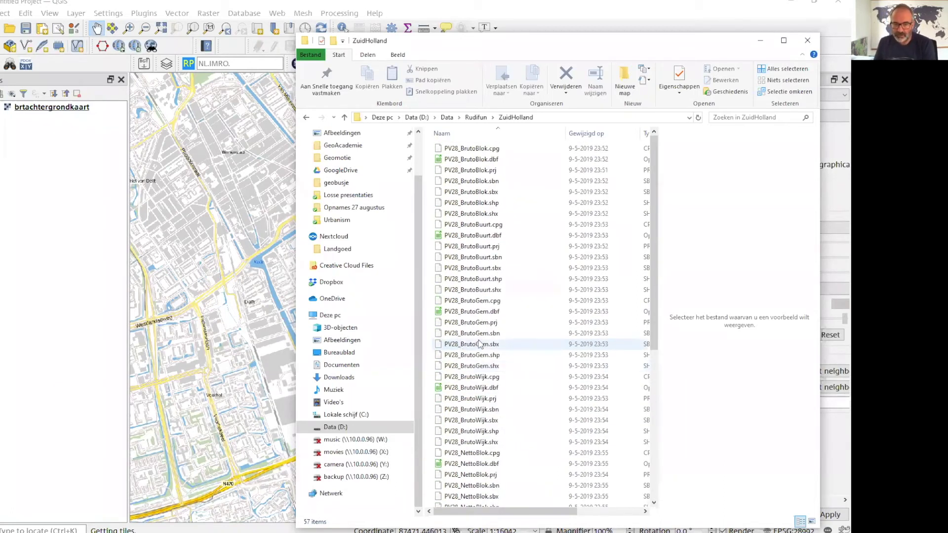
scroll(475, 348, up, 1)
scroll(480, 342, down, 5)
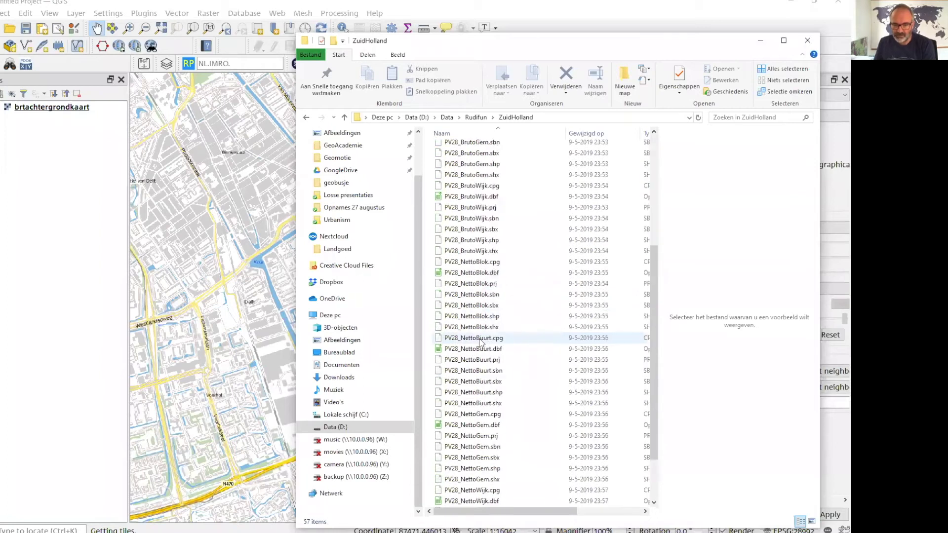
click(468, 404)
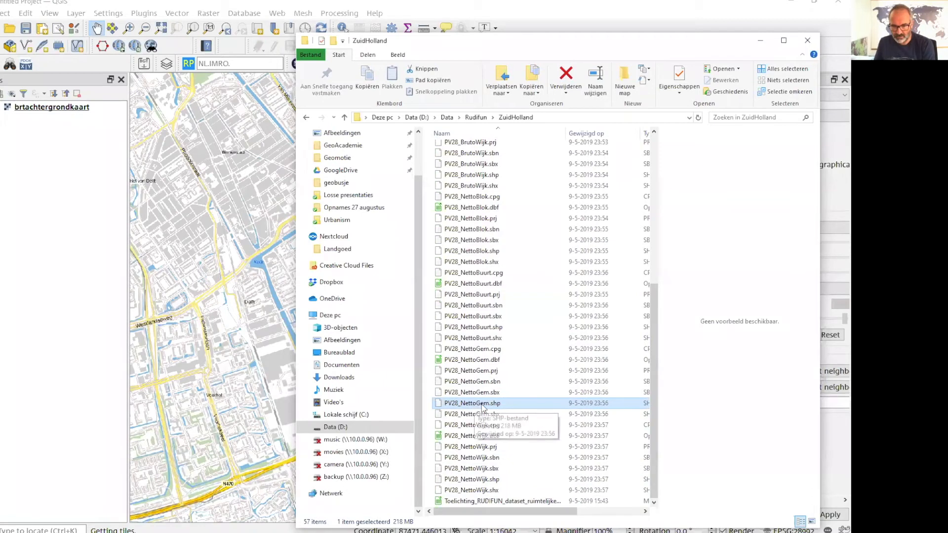
scroll(484, 408, up, 8)
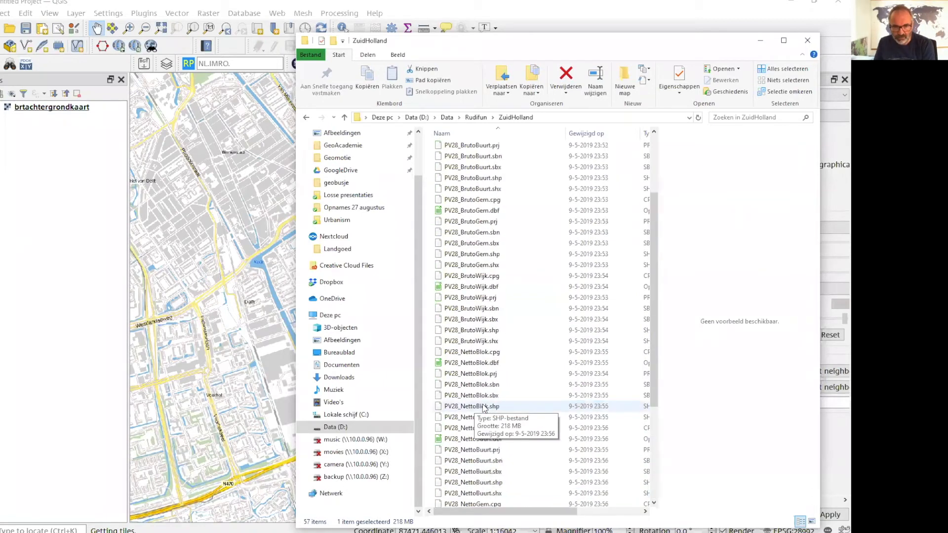
click(489, 355)
drag(479, 356, 214, 331)
Hide the brtachtergrondkaart background layer and show the full extent of the PV28_BrutoGem municipalities.
click(68, 353)
scroll(248, 311, down, 2)
key(Down)
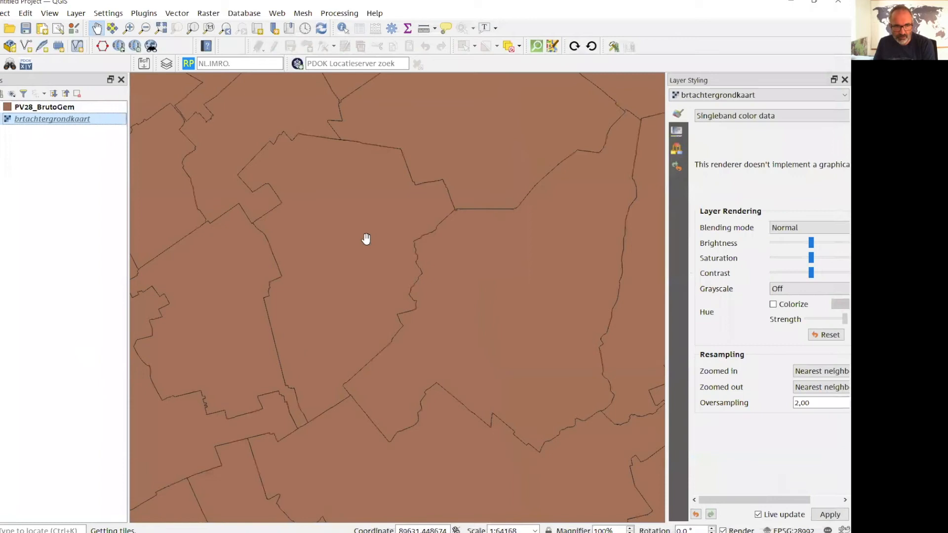
scroll(363, 252, down, 3)
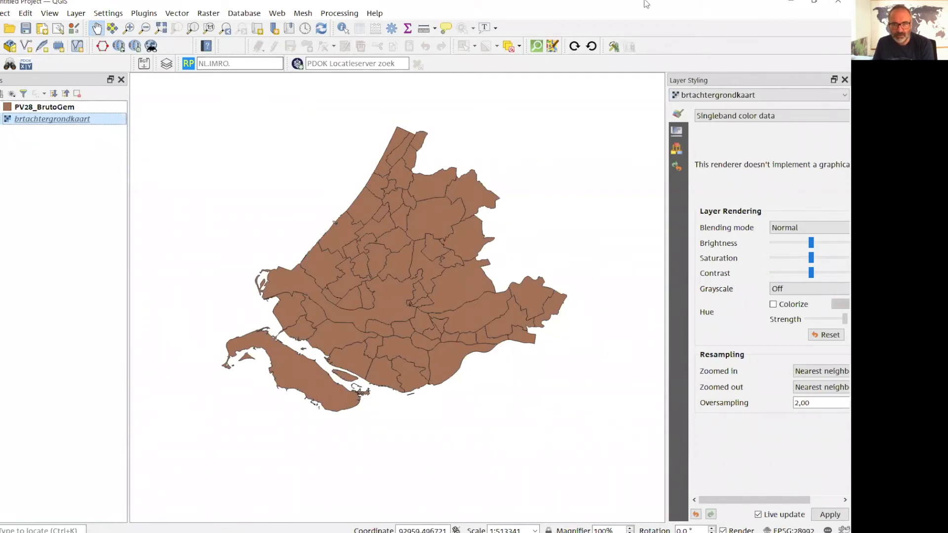
Bring the whole QGIS window into view, identify the Delft municipality, and examine its floor area and density attributes.
drag(645, 3, 646, 16)
click(400, 43)
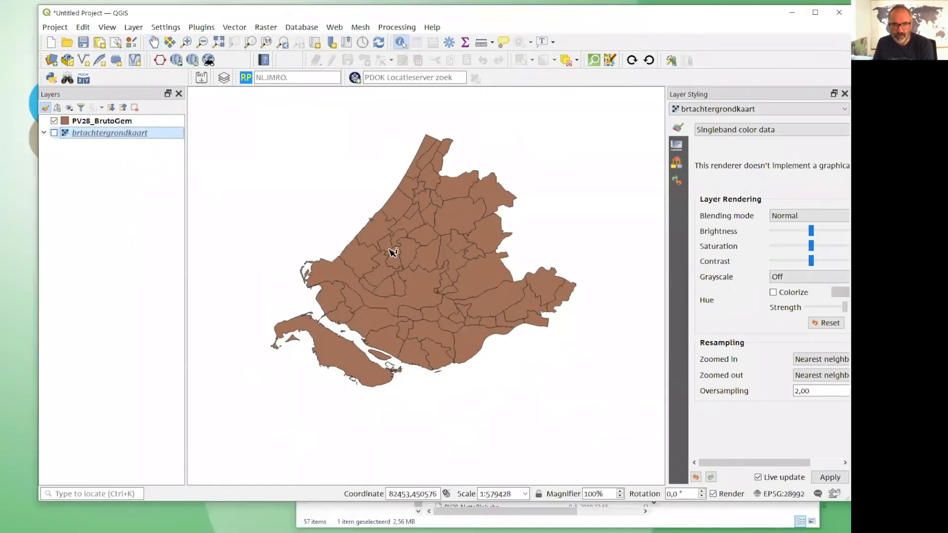
click(394, 263)
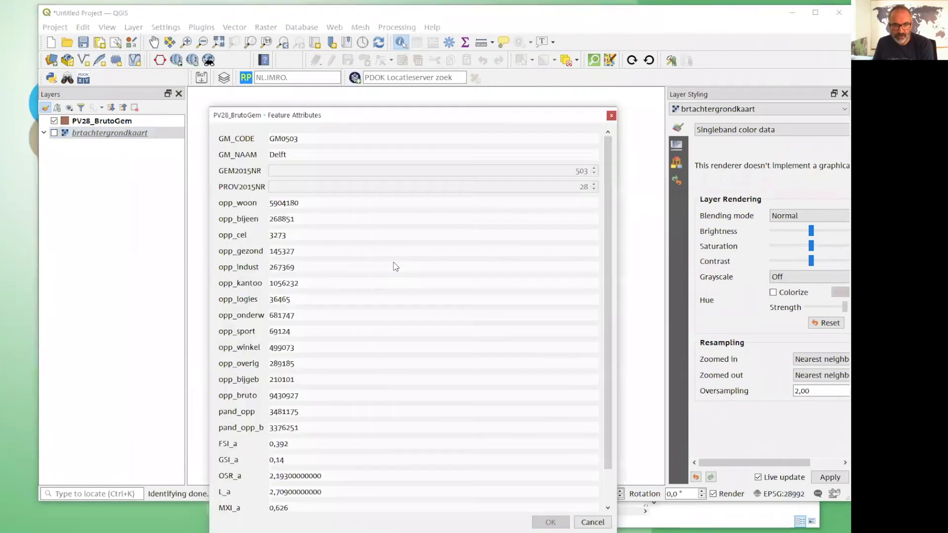
drag(304, 115, 336, 48)
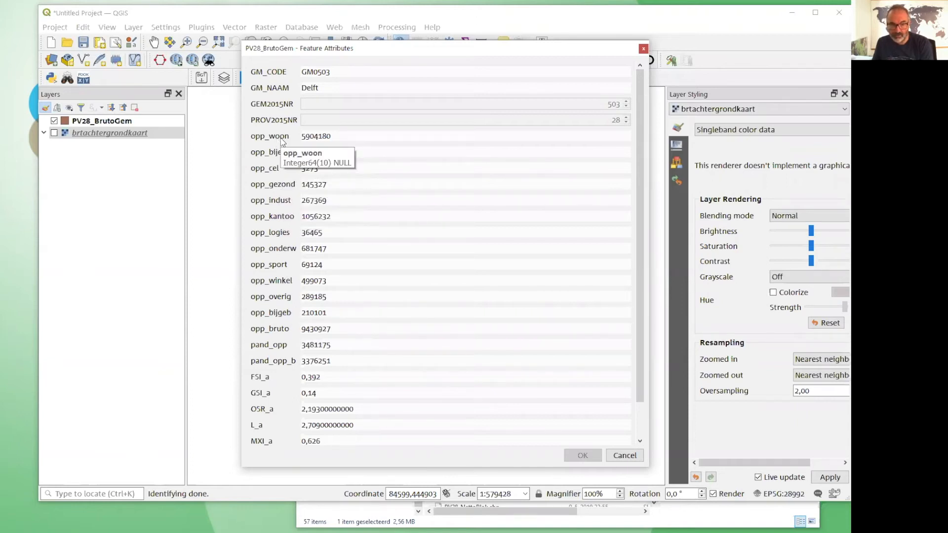
drag(344, 142, 302, 143)
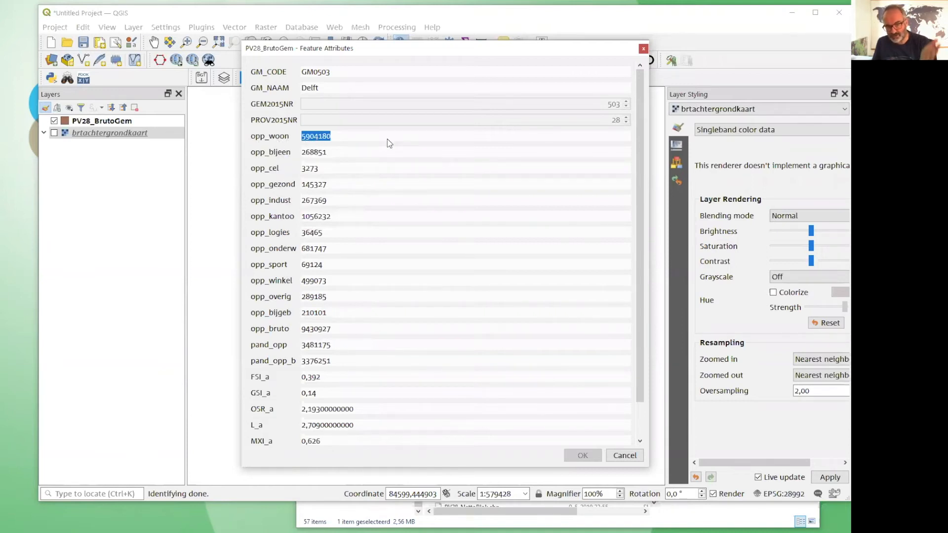
click(382, 314)
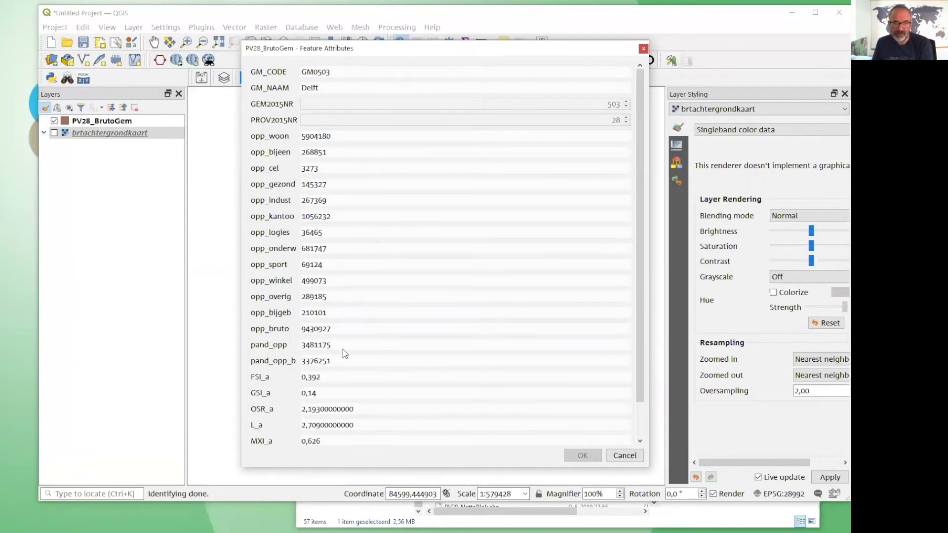
click(625, 455)
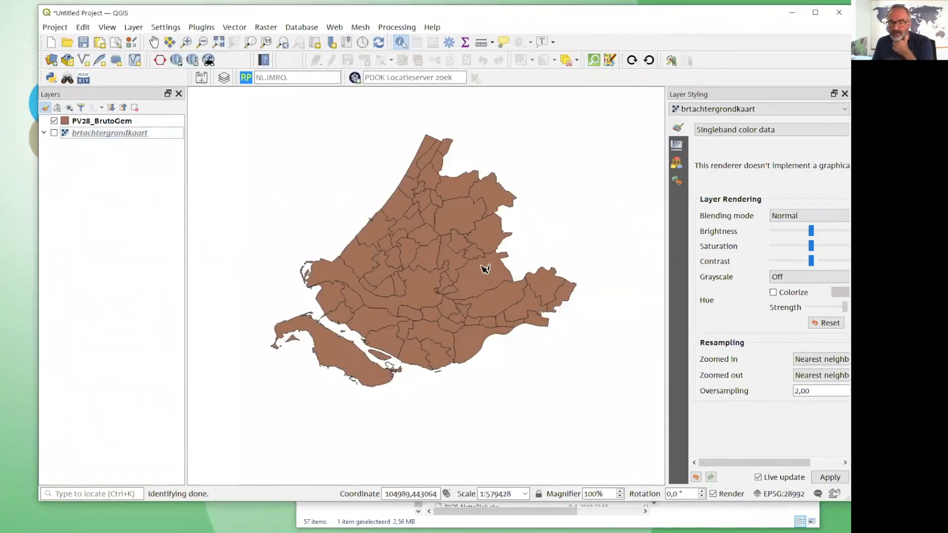
Widen the layer styling area, select PV28_BrutoGem for styling, and set its renderer to Categorized.
drag(665, 141, 591, 153)
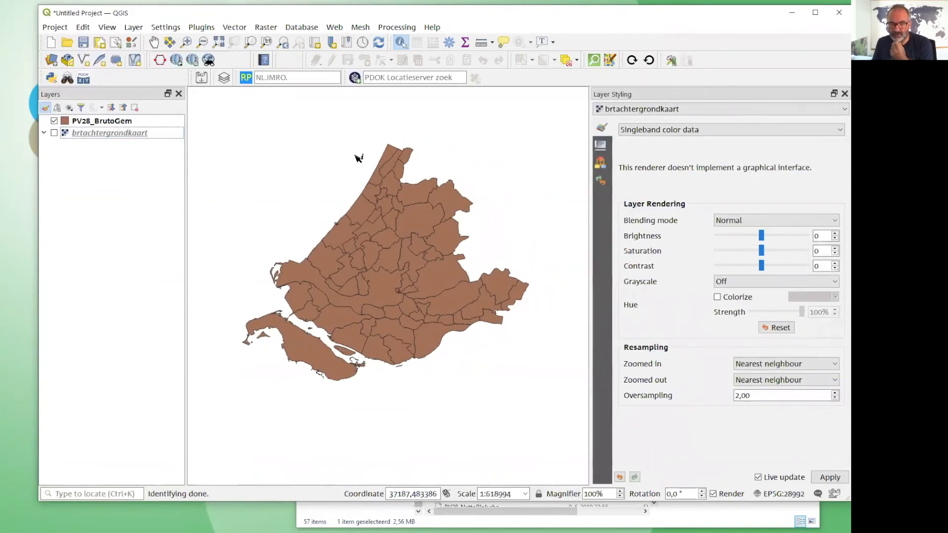
click(618, 109)
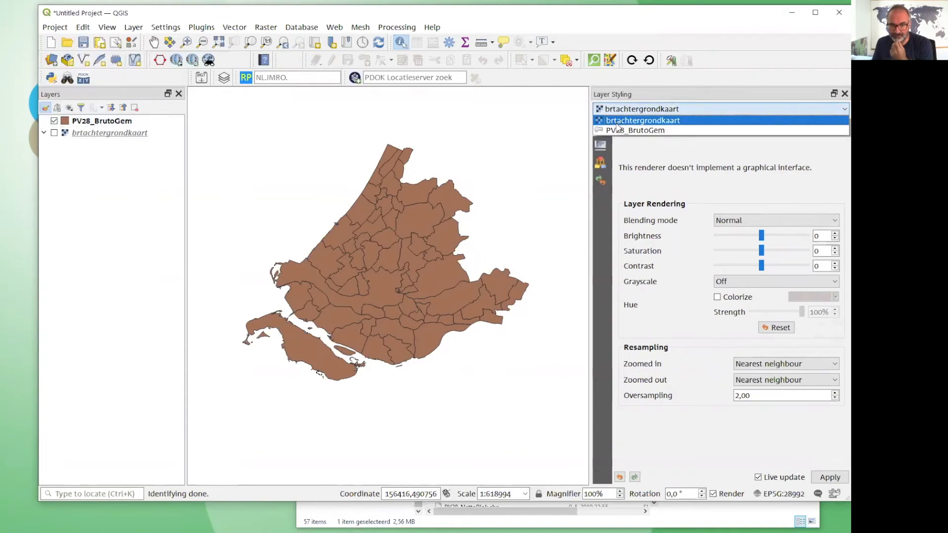
click(639, 120)
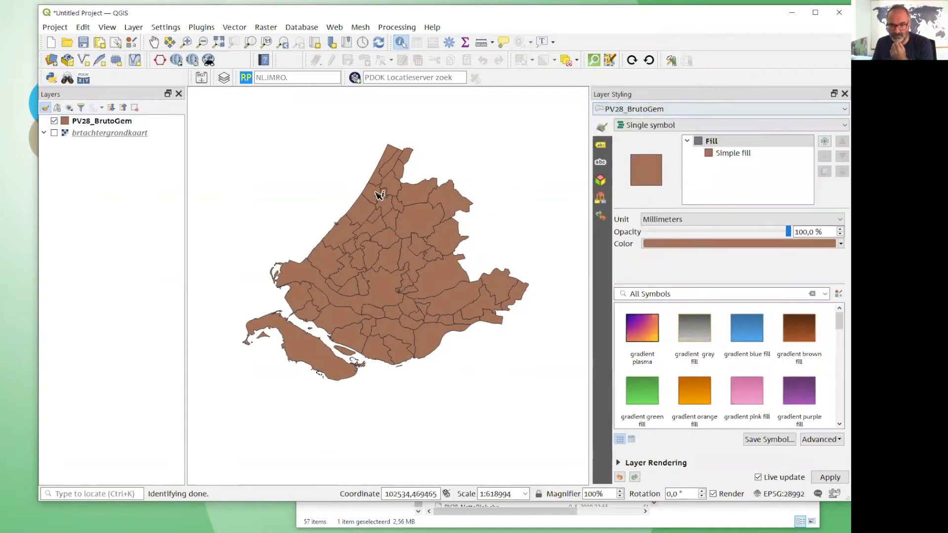
click(634, 127)
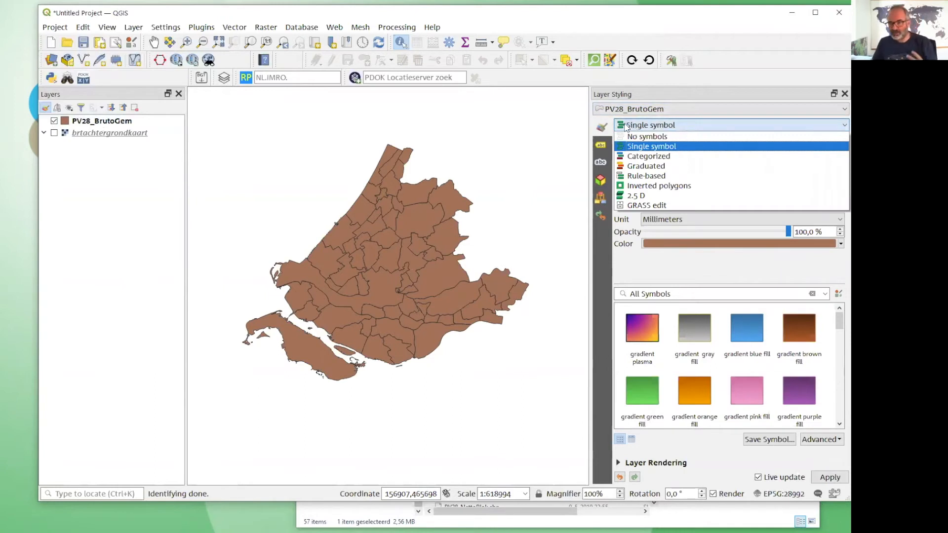
click(648, 156)
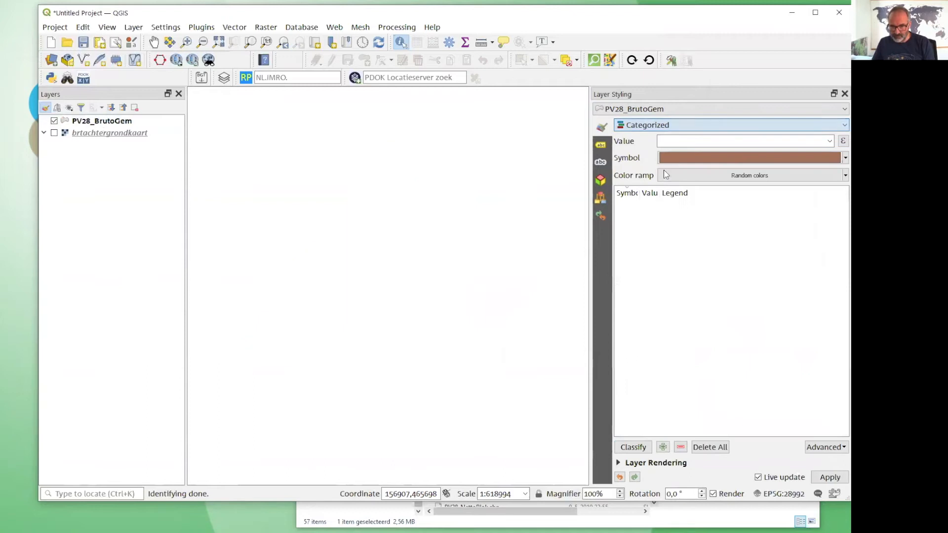
Classify the PV28_BrutoGem municipalities by GM_NAAM using random colors.
click(829, 141)
scroll(717, 190, down, 3)
scroll(718, 189, down, 1)
scroll(717, 189, up, 5)
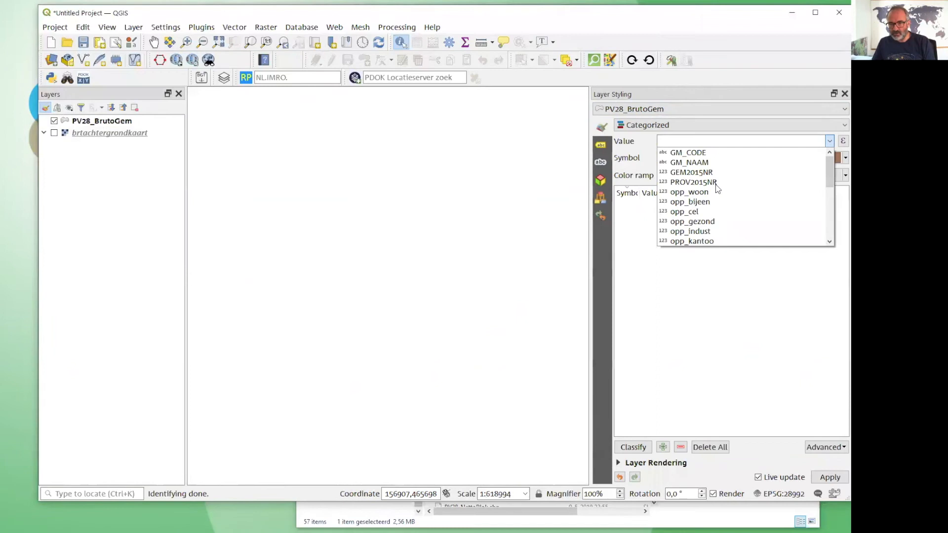
click(707, 164)
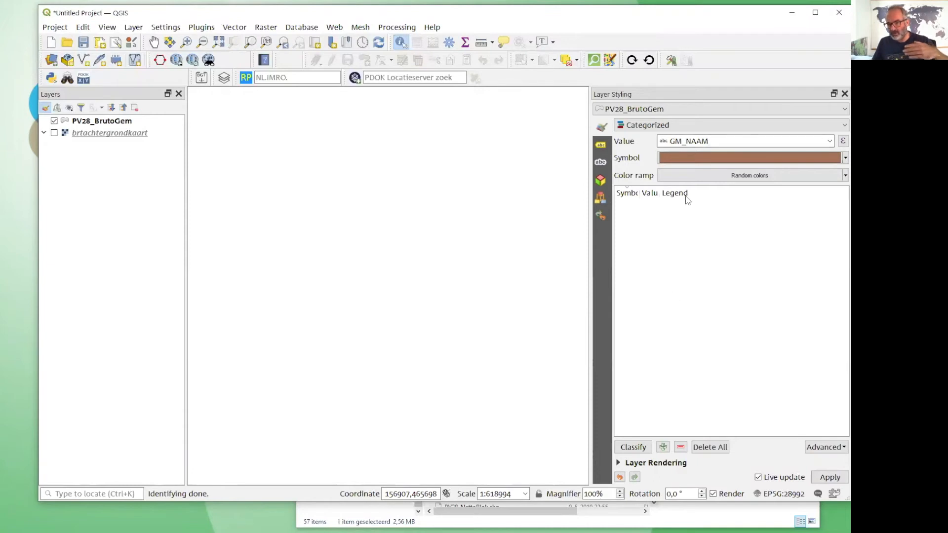
click(633, 447)
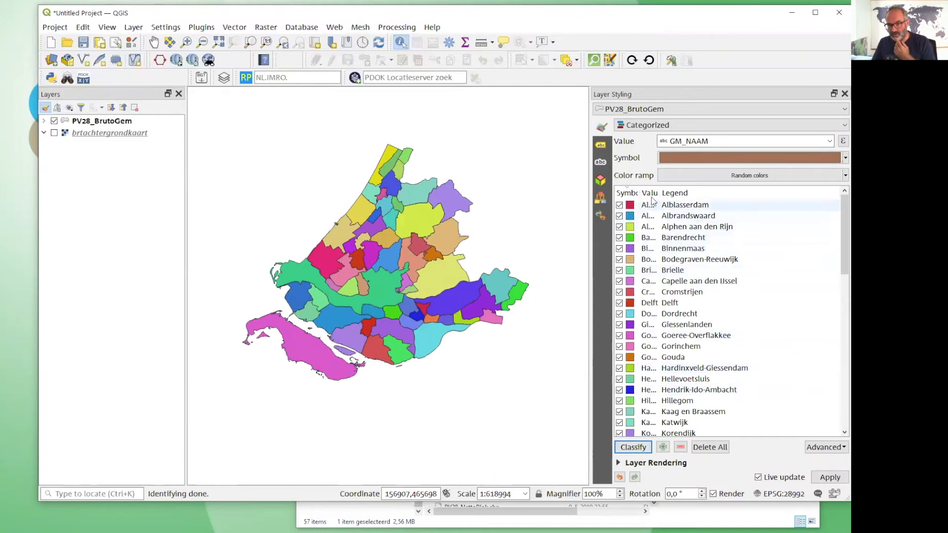
Widen the Value column of the class list and reclassify the municipalities by the FSI_a field.
drag(659, 193, 722, 193)
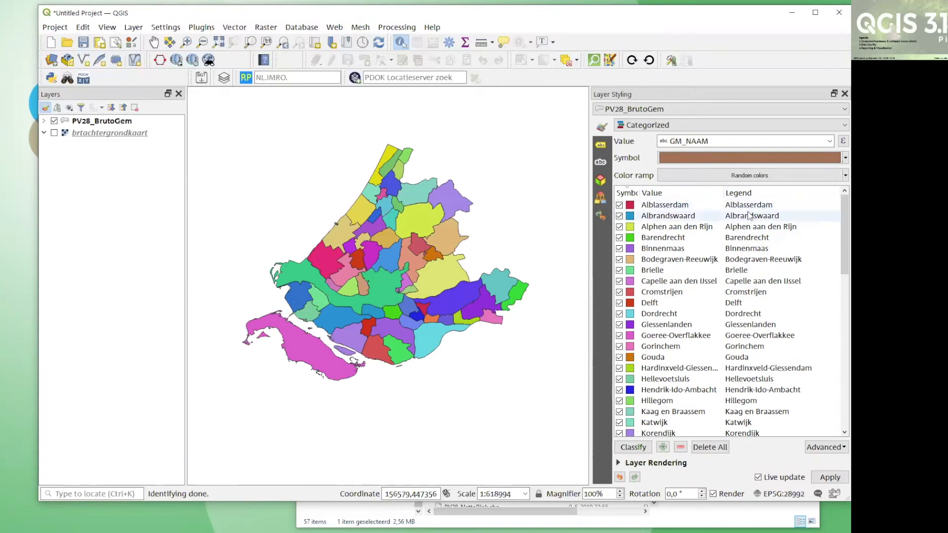
click(829, 141)
scroll(724, 242, down, 4)
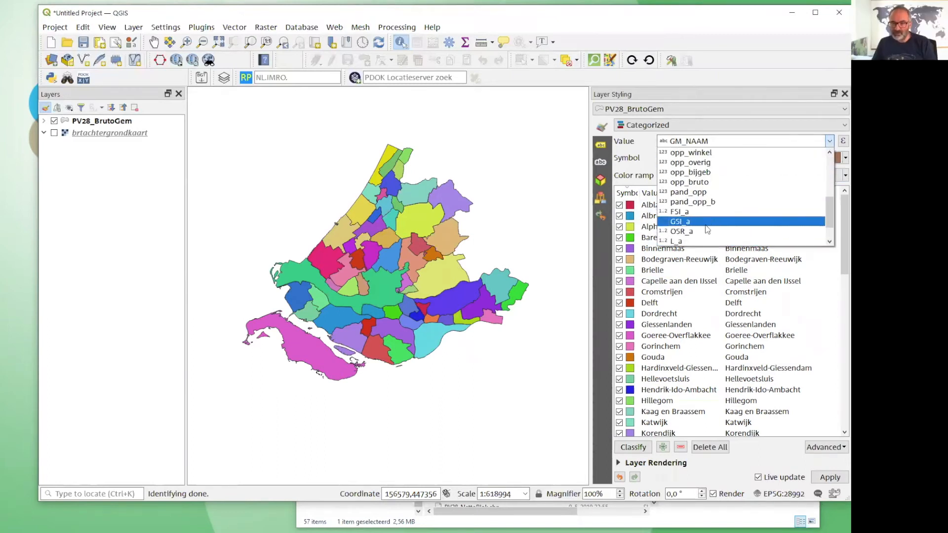
click(704, 212)
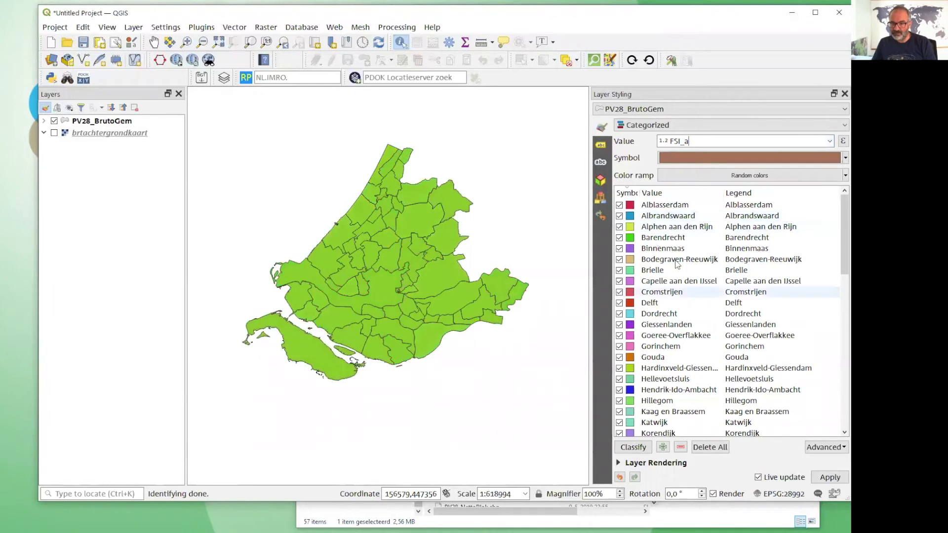
click(633, 448)
click(465, 283)
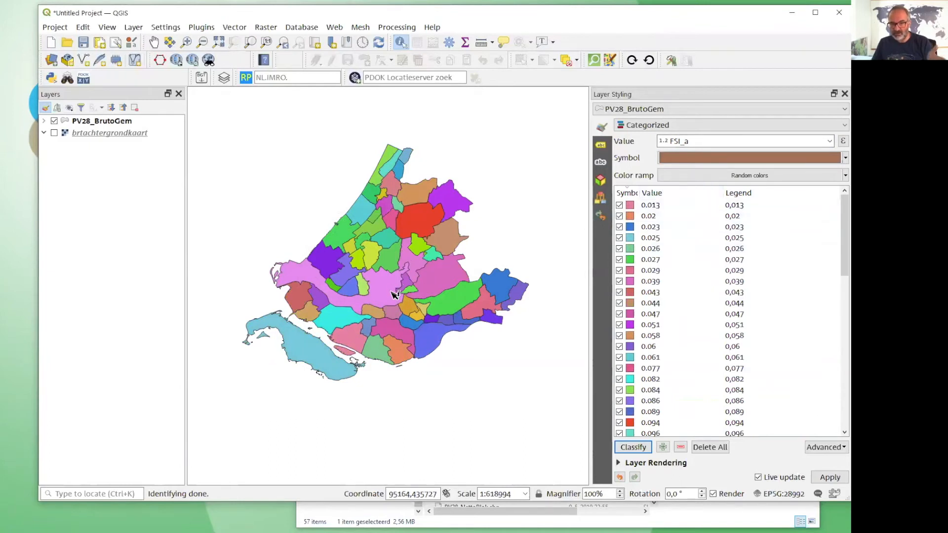
scroll(620, 229, down, 4)
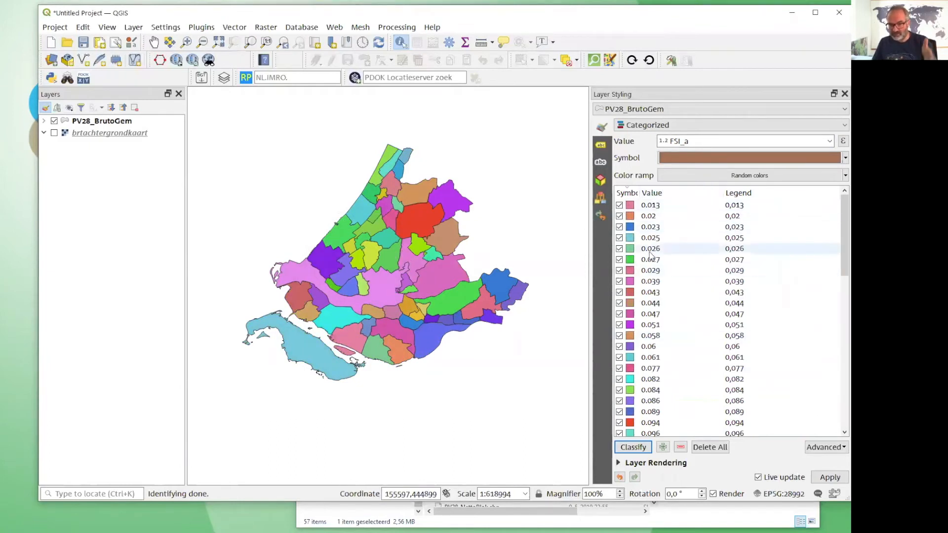
Look through the FSI_a classes, the available renderer types, and the attribute fields of PV28_BrutoGem.
scroll(637, 398, down, 5)
scroll(637, 398, up, 9)
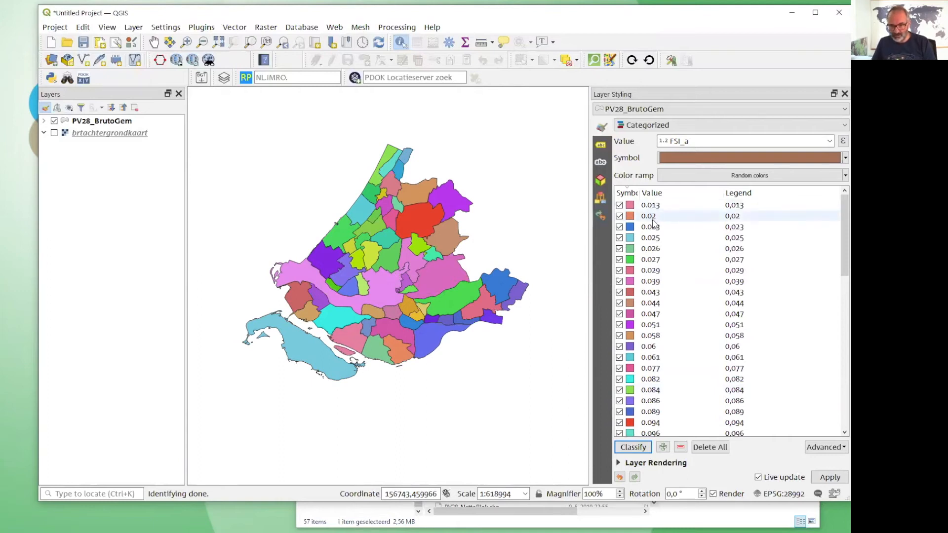
scroll(651, 257, down, 6)
scroll(649, 316, down, 4)
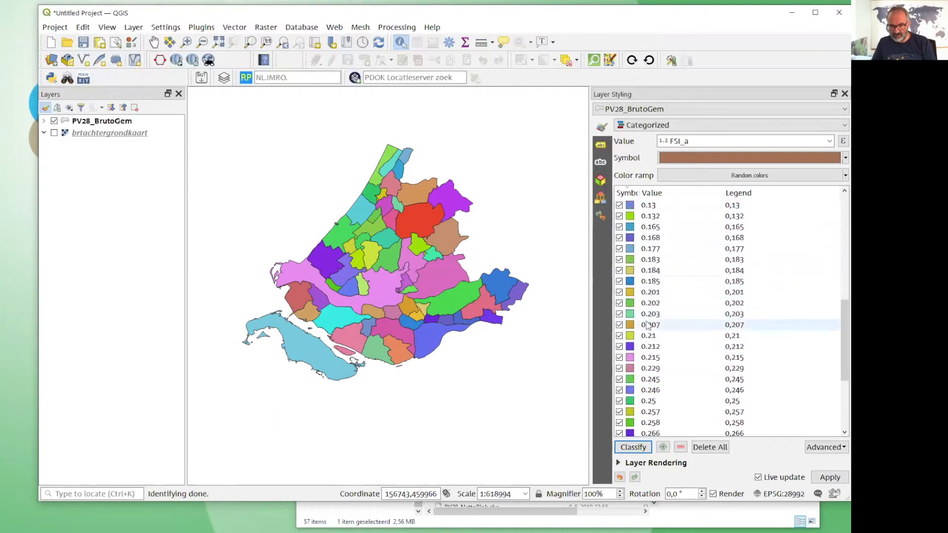
scroll(649, 341, up, 5)
click(657, 129)
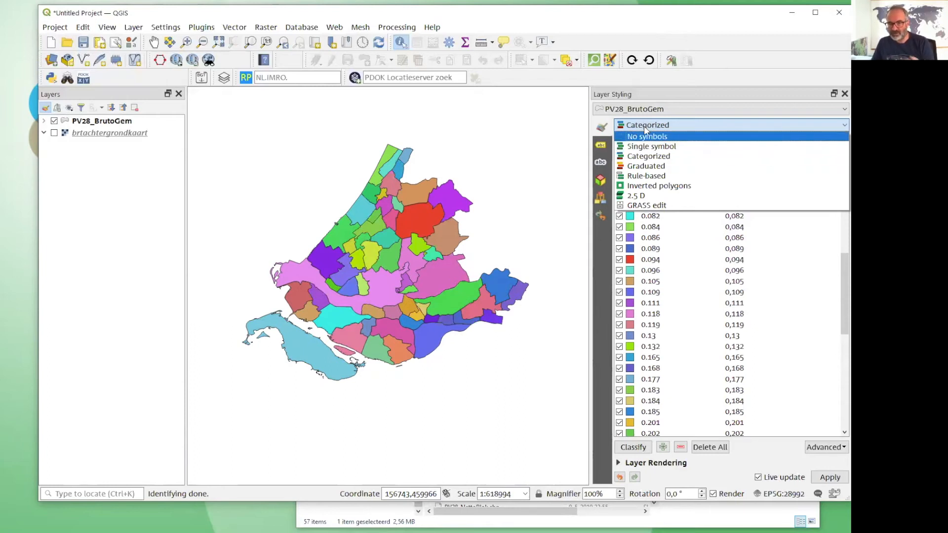
click(644, 126)
click(831, 141)
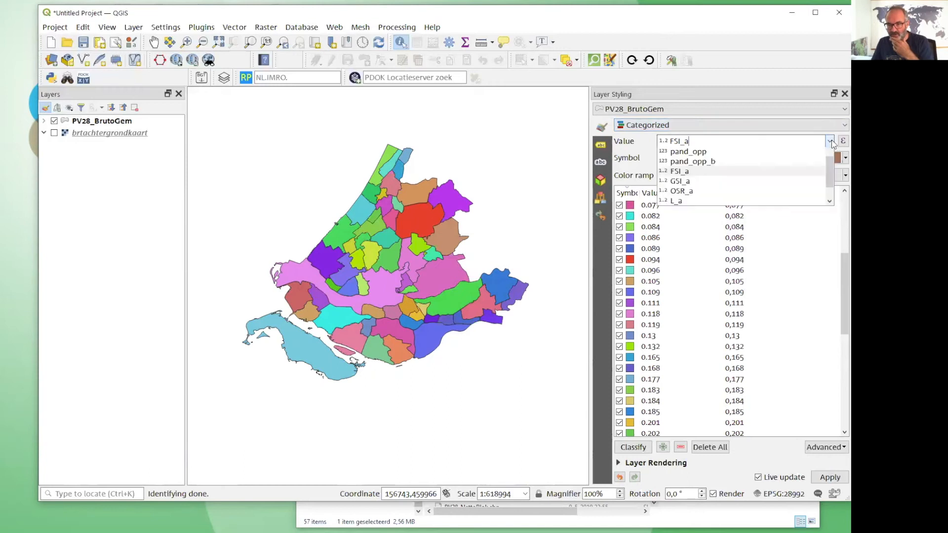
scroll(832, 218, down, 1)
drag(832, 235, 836, 147)
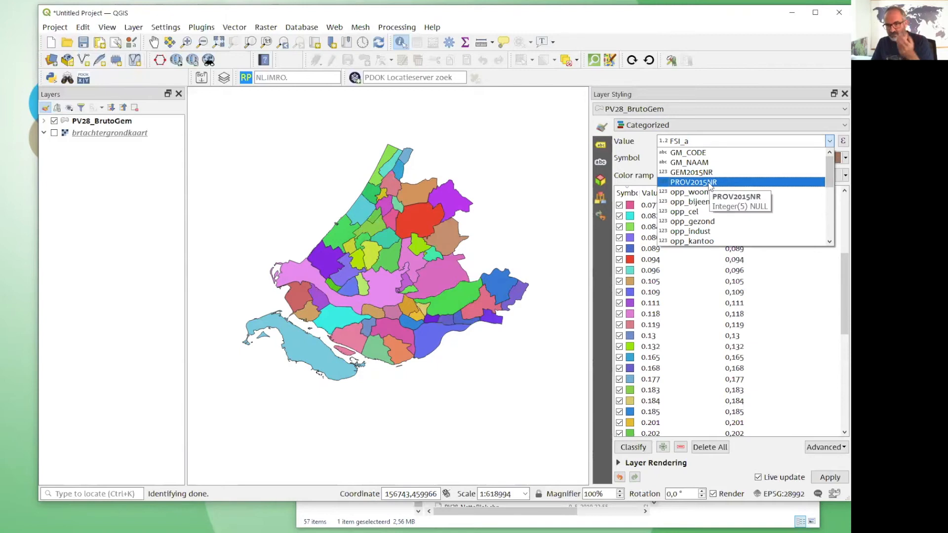
scroll(767, 183, down, 5)
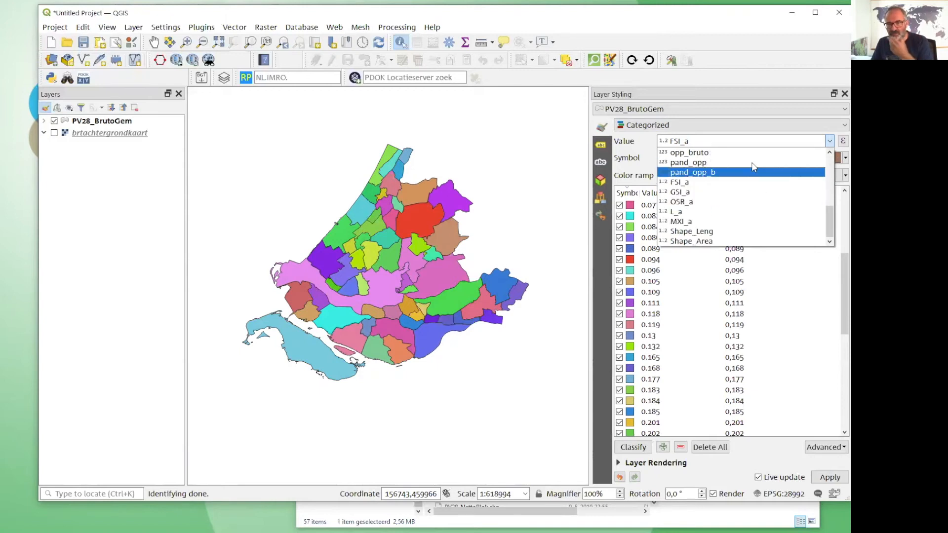
Set the PV28_BrutoGem renderer to Graduated and classify FSI_a into five Equal Count (Quantile) classes.
click(734, 126)
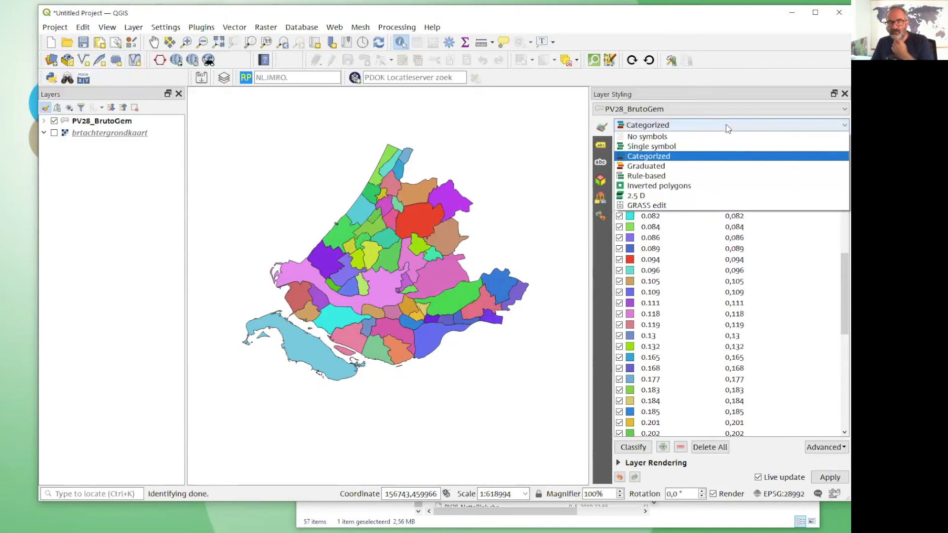
click(677, 169)
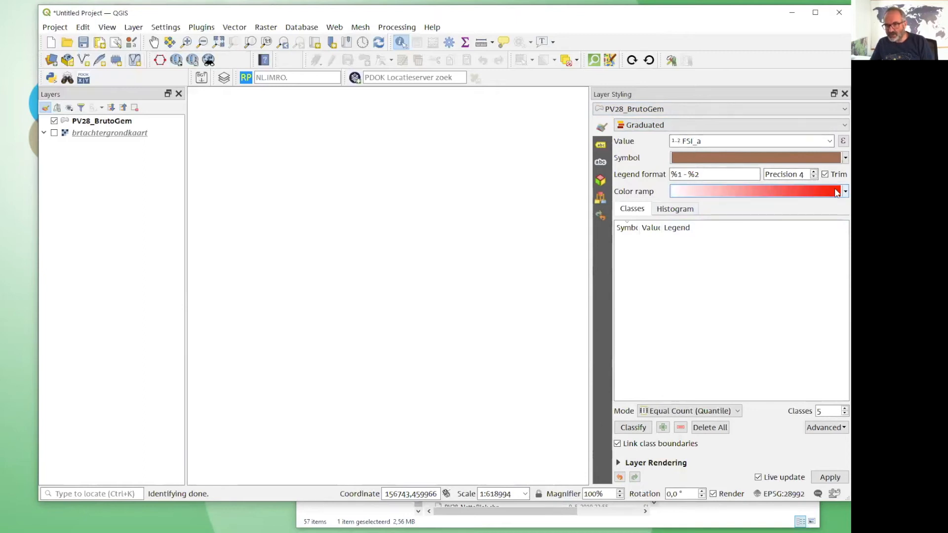
click(633, 428)
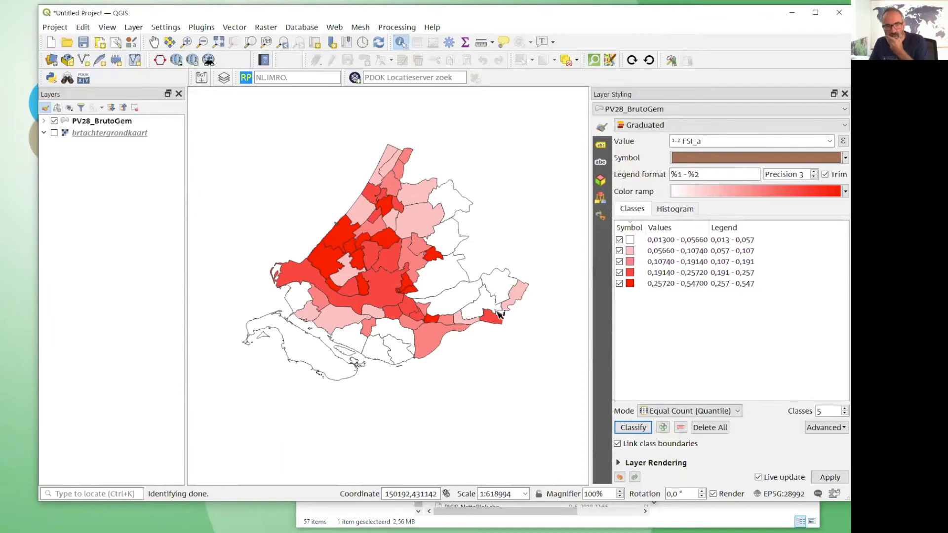
Identify the Schiedam municipality on the map, examine its density attributes, and close the feature form.
scroll(321, 245, up, 1)
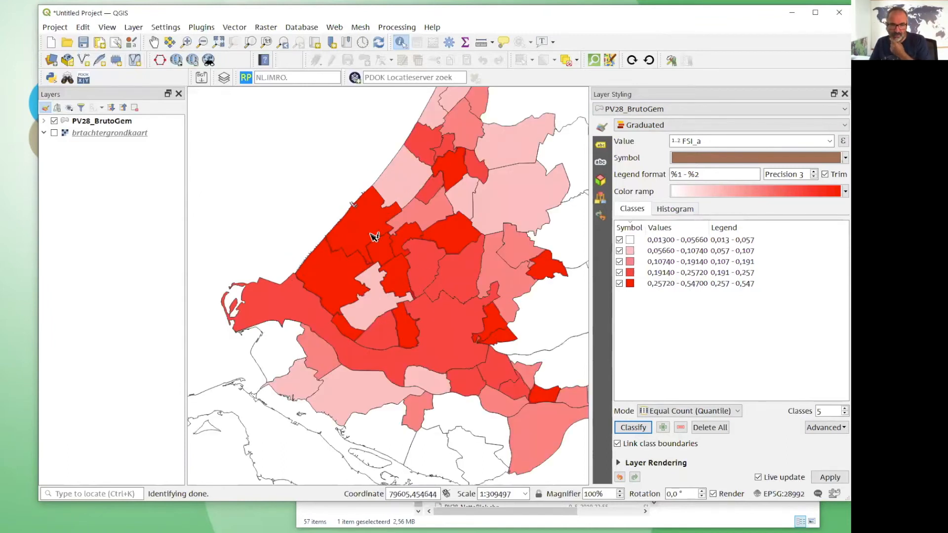
click(404, 329)
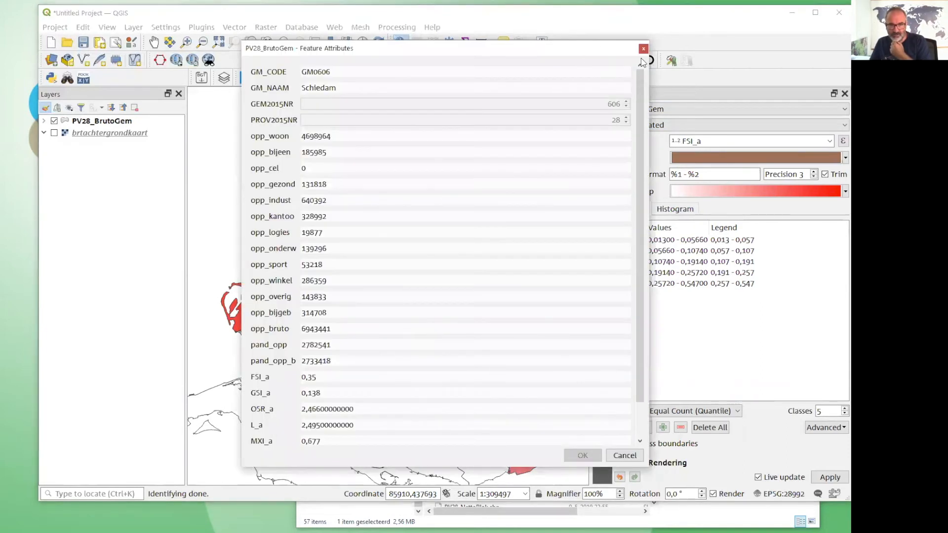
click(644, 48)
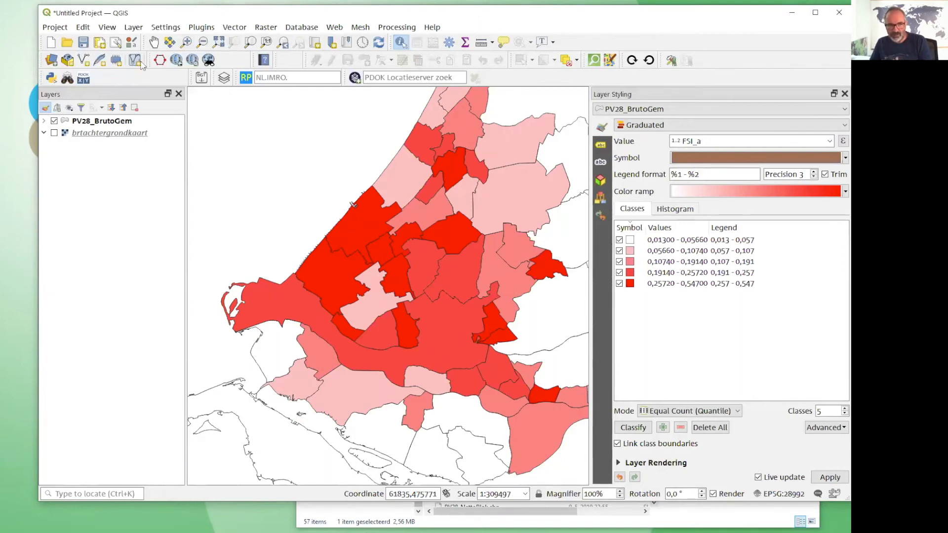
Expand the PV28_BrutoGem legend in the layer tree and apply the Spectral color ramp to its classes.
click(44, 121)
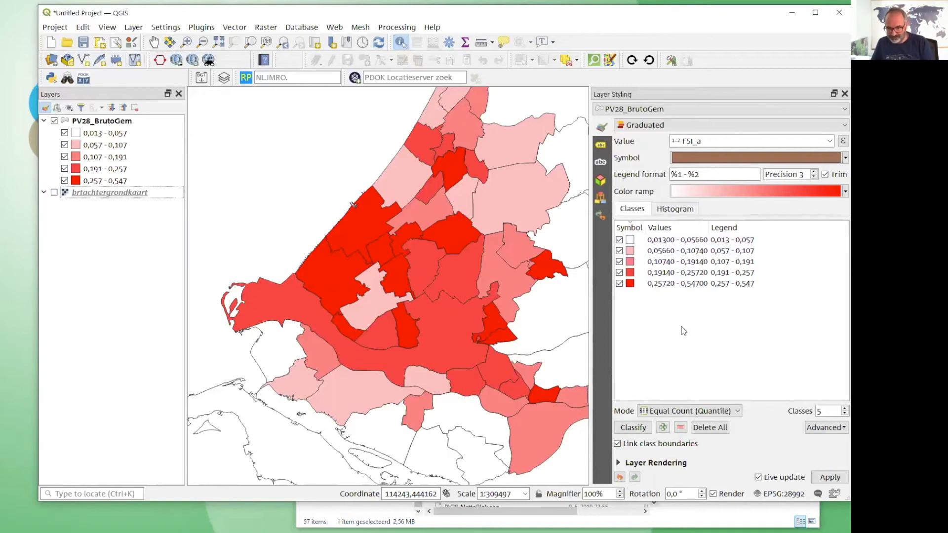
click(835, 194)
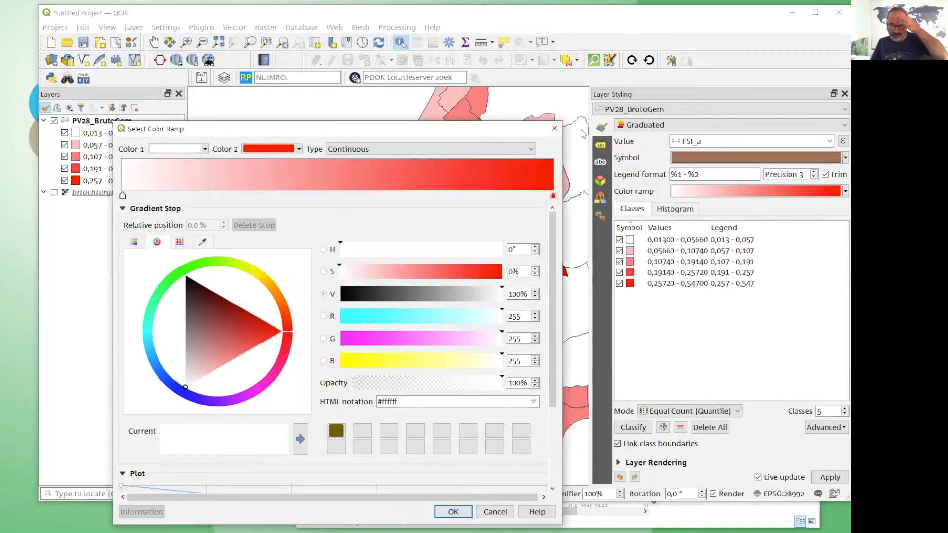
click(555, 128)
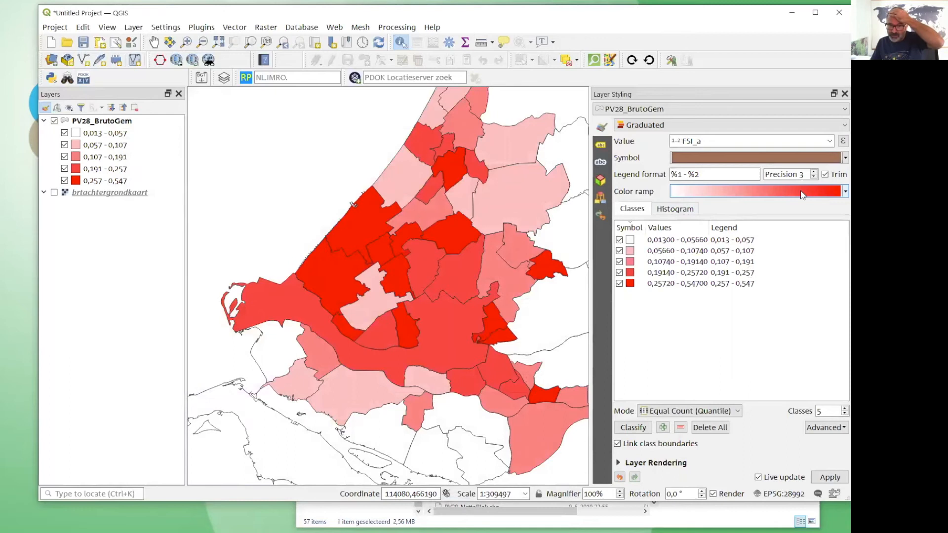
click(845, 192)
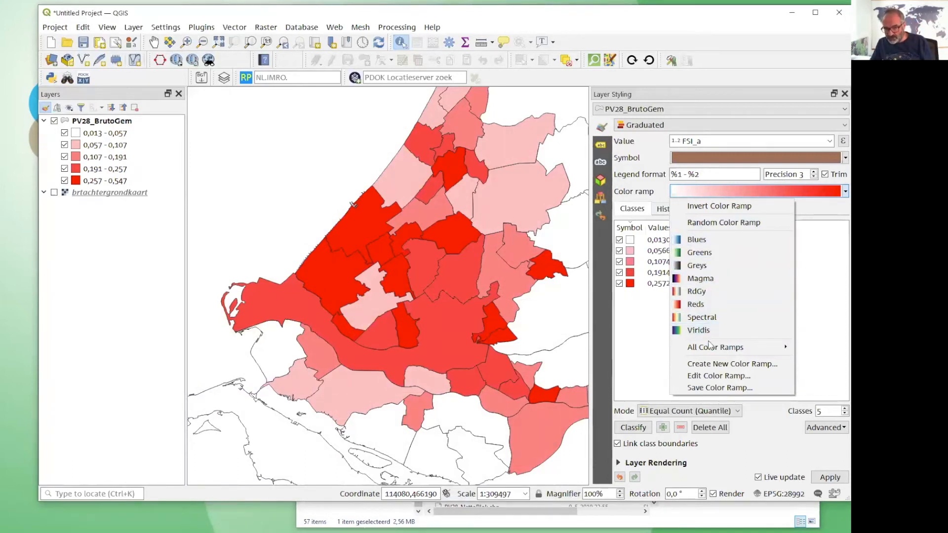
mouse_move(711, 347)
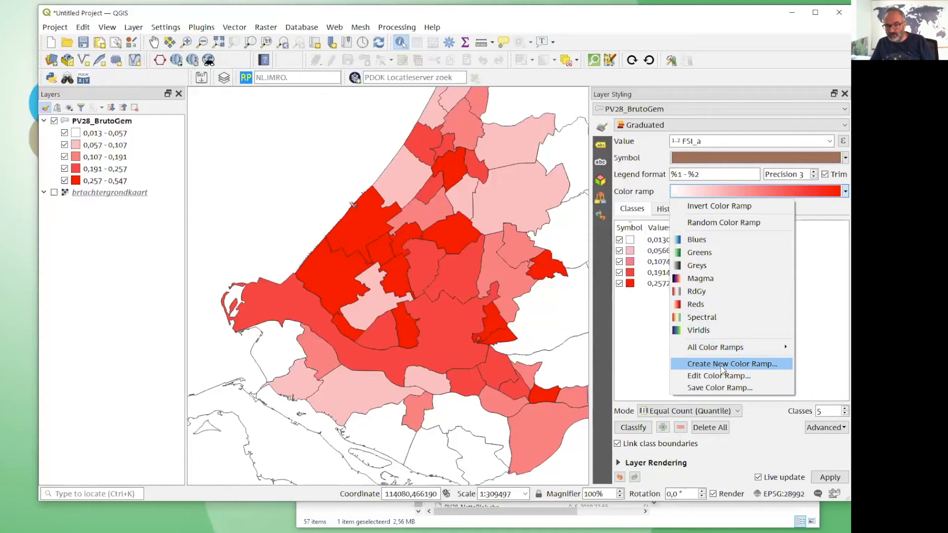
click(702, 318)
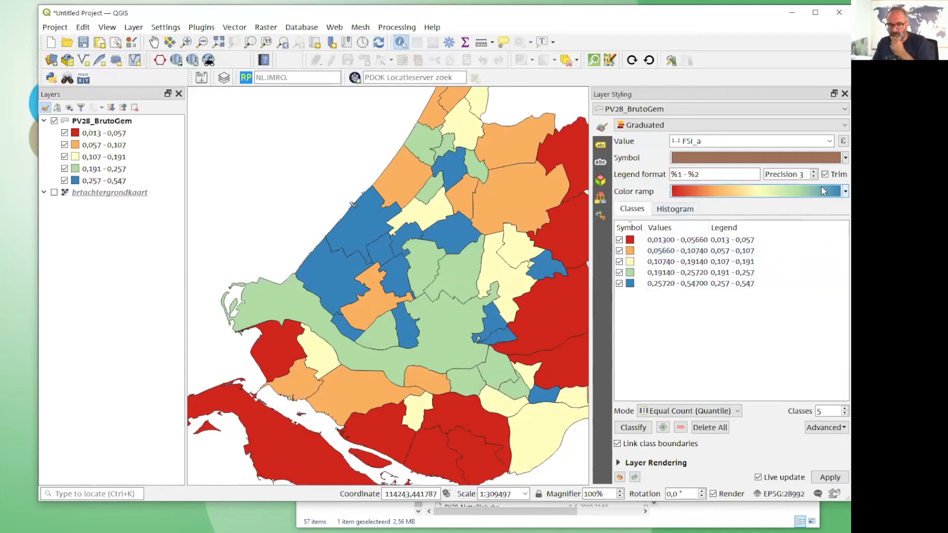
Change the PV28_BrutoGem color ramp to Greens and hide the layer on the map.
click(845, 192)
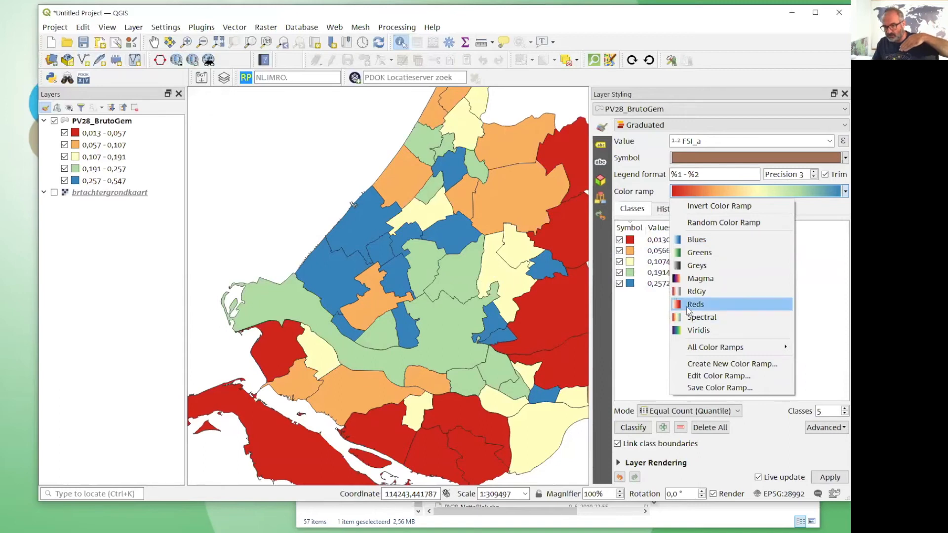
click(700, 253)
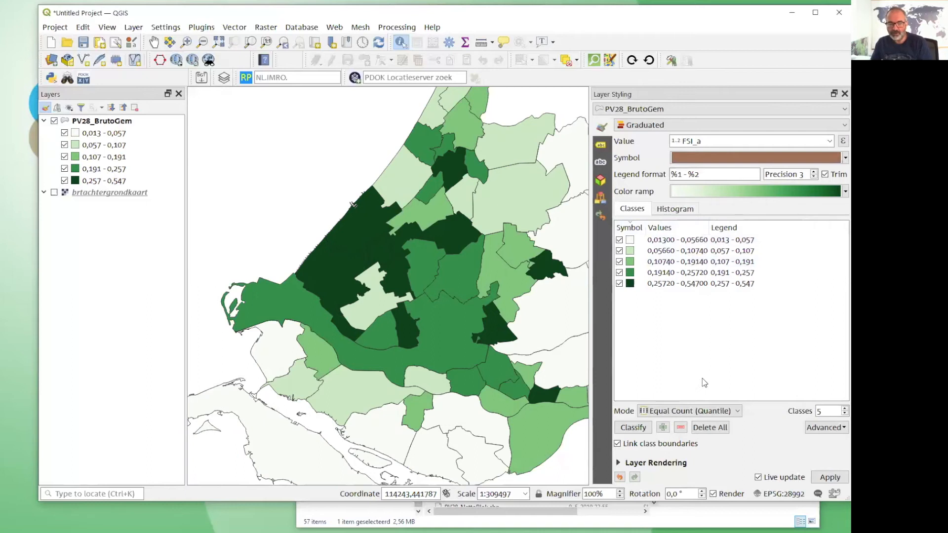
click(101, 294)
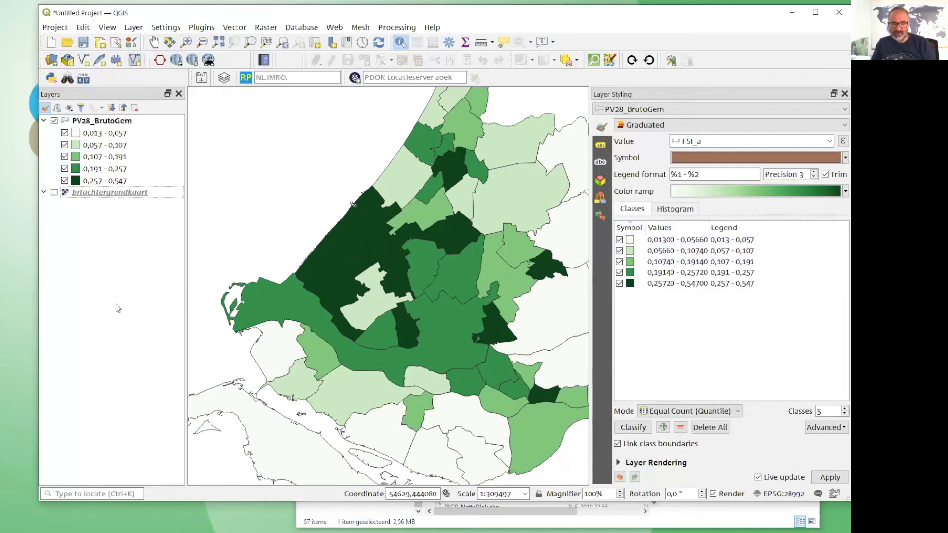
click(54, 121)
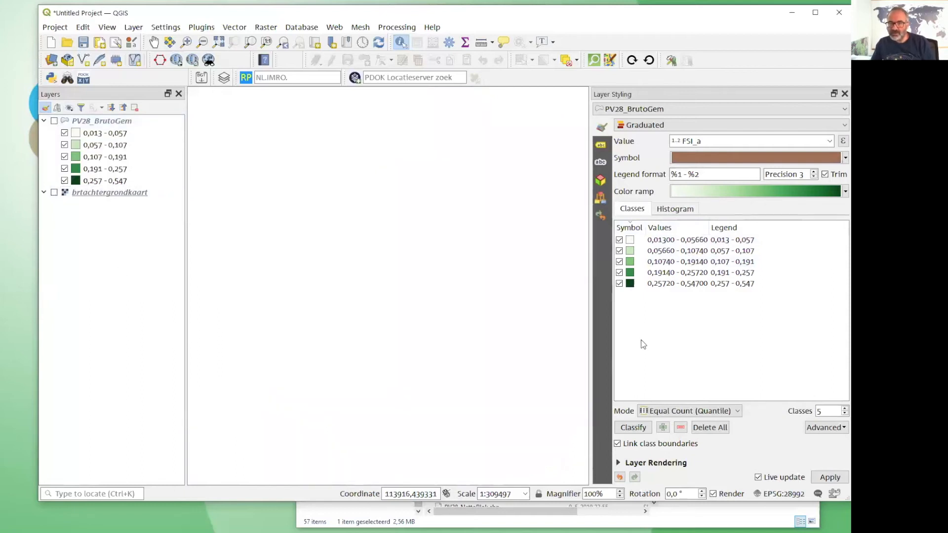
Switch to the ZuidHolland folder in File Explorer and widen the window to check the size of PV28_BrutoBlok.shp.
click(598, 517)
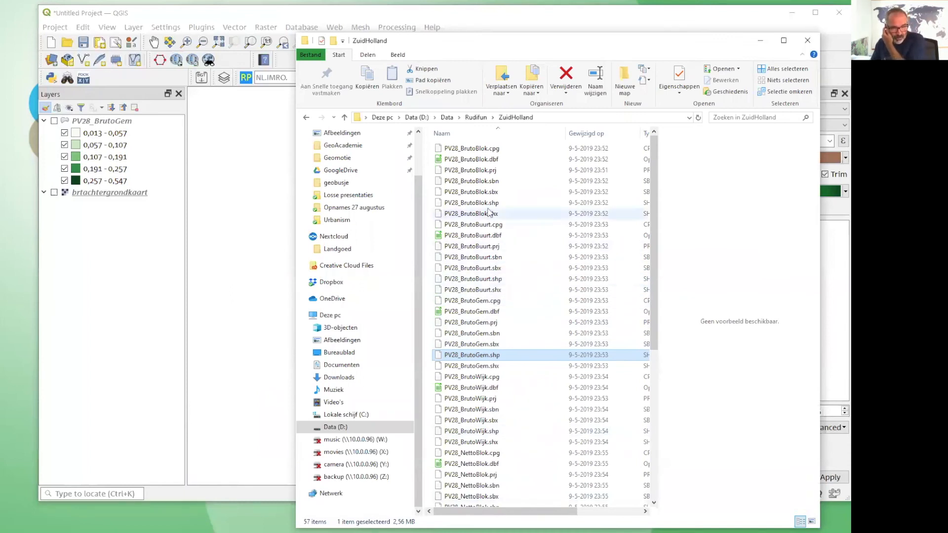
click(488, 279)
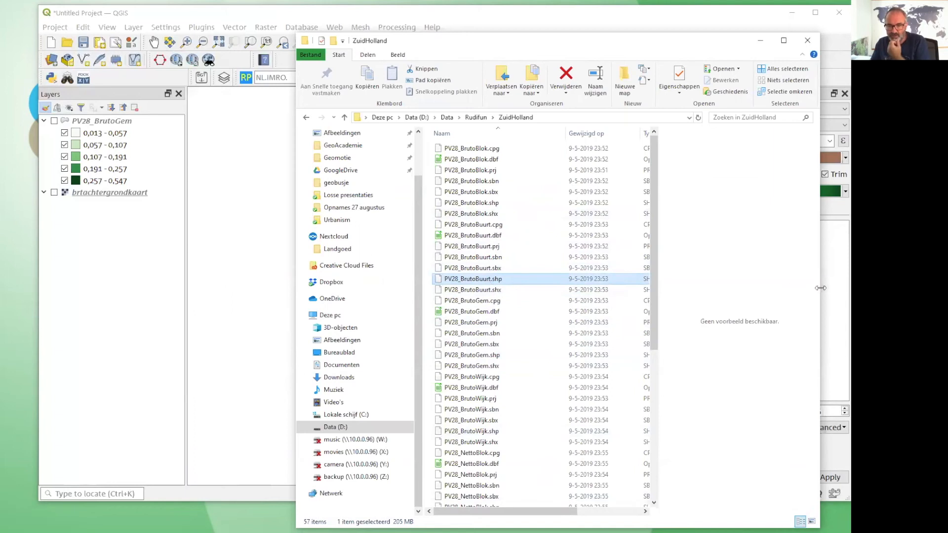
drag(840, 290, 849, 291)
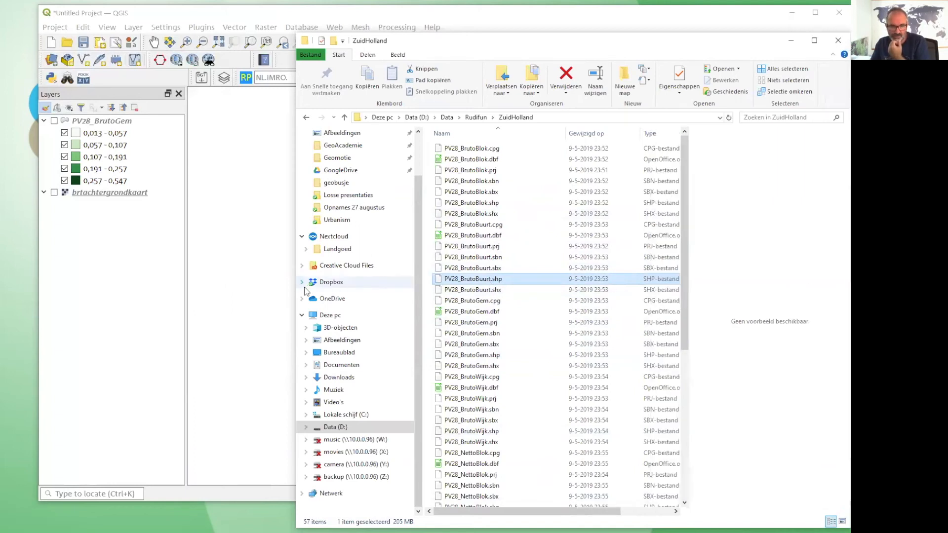
drag(295, 288, 178, 288)
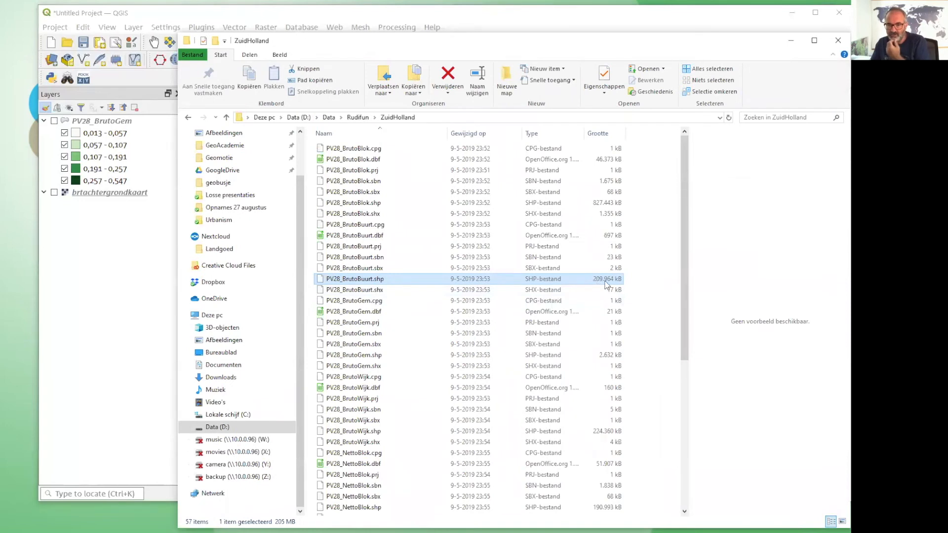
click(608, 204)
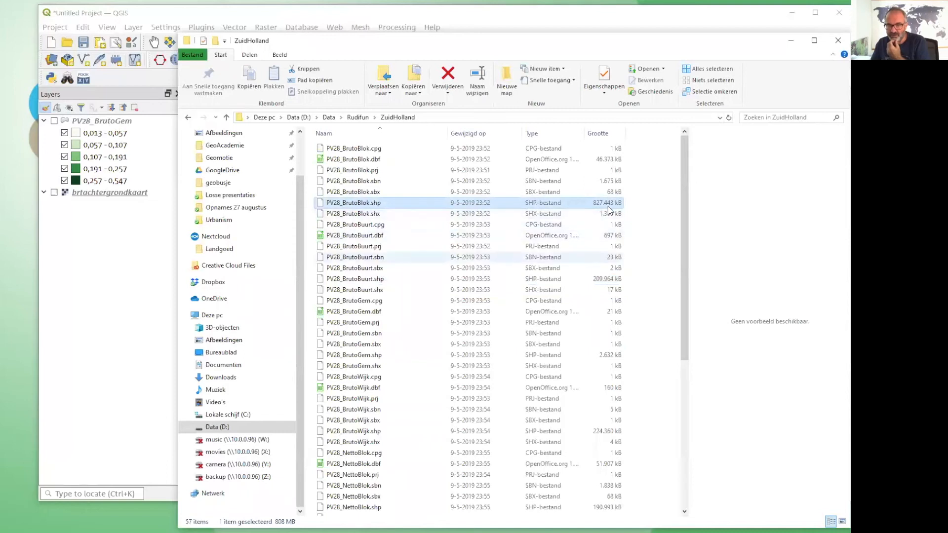
Load PV28_BrutoBuurt.shp from the ZuidHolland folder into QGIS below PV28_BrutoGem and examine the neighbourhood polygons.
click(609, 280)
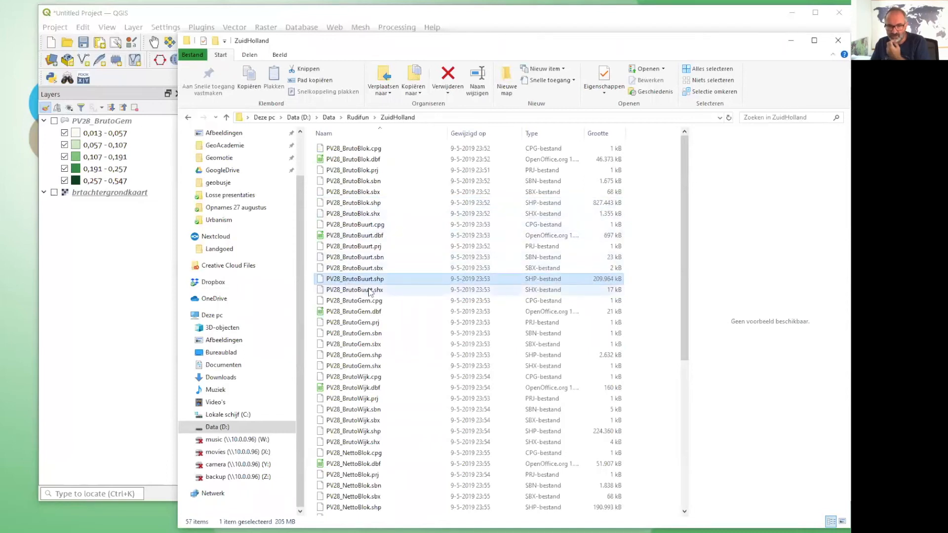
drag(364, 283, 121, 329)
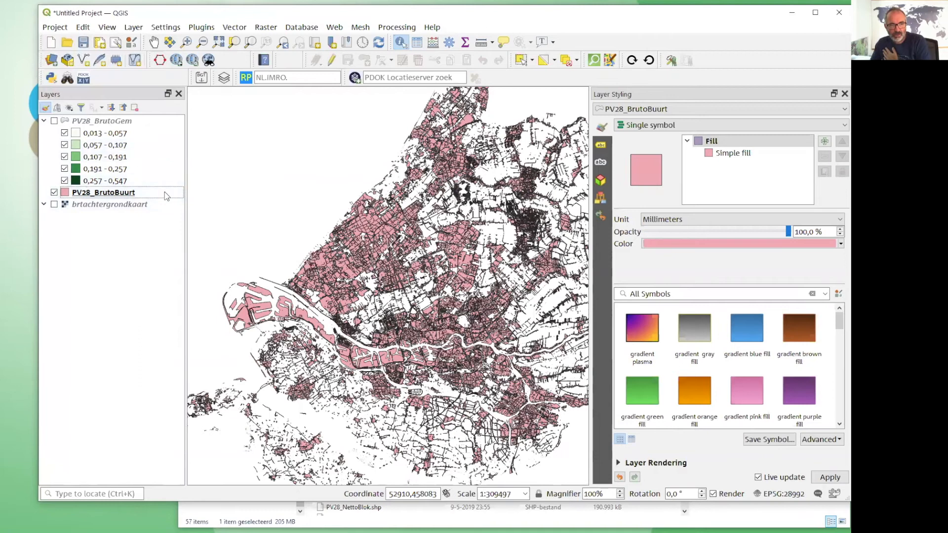
scroll(382, 269, up, 2)
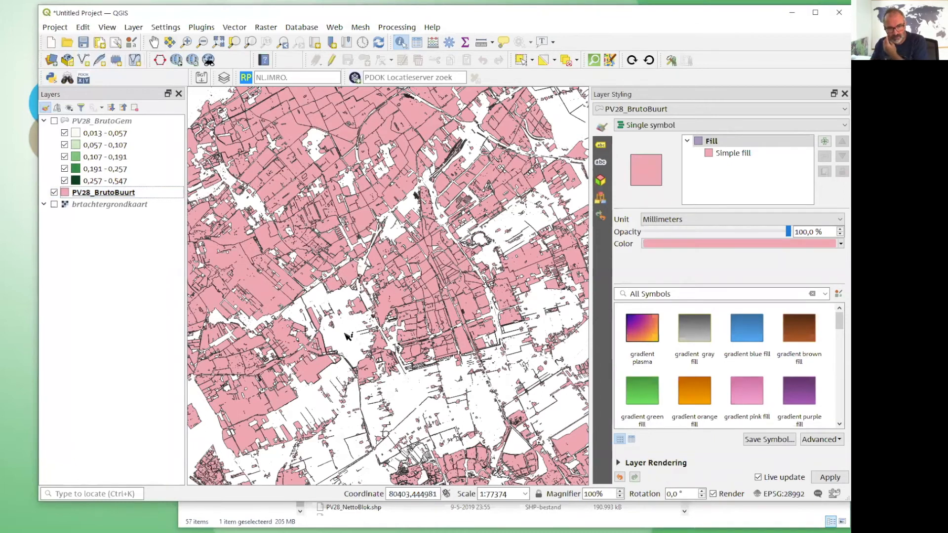
scroll(421, 328, down, 2)
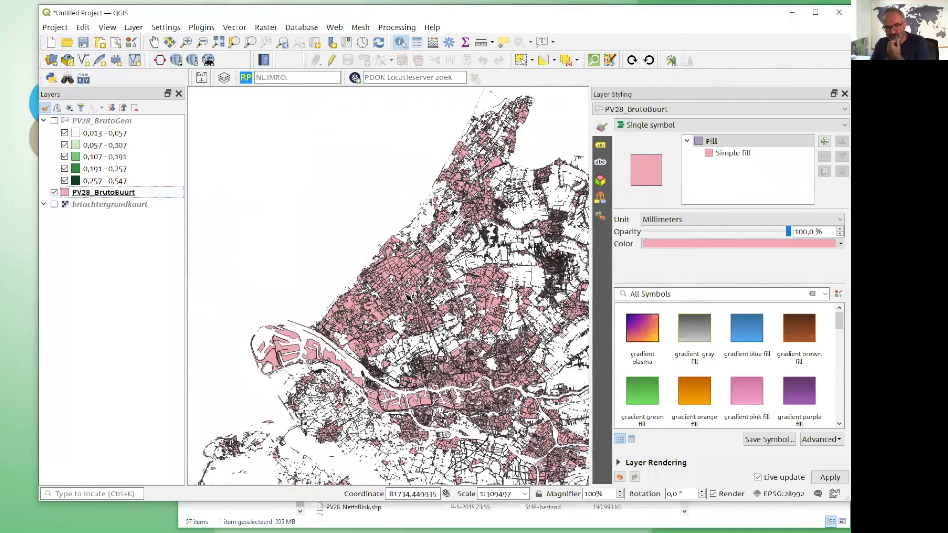
scroll(408, 297, up, 1)
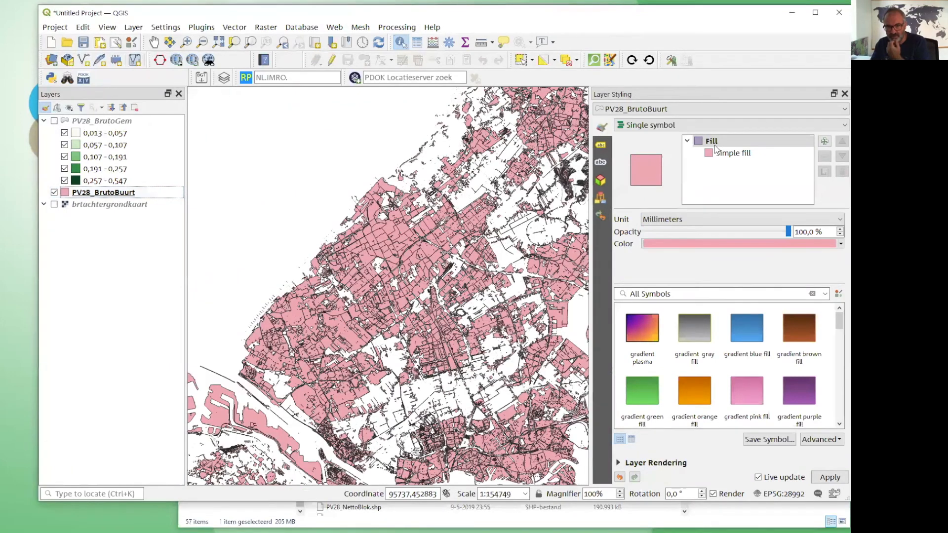
Switch the PV28_BrutoBuurt styling to graduated symbols based on the FSI_a value.
click(657, 127)
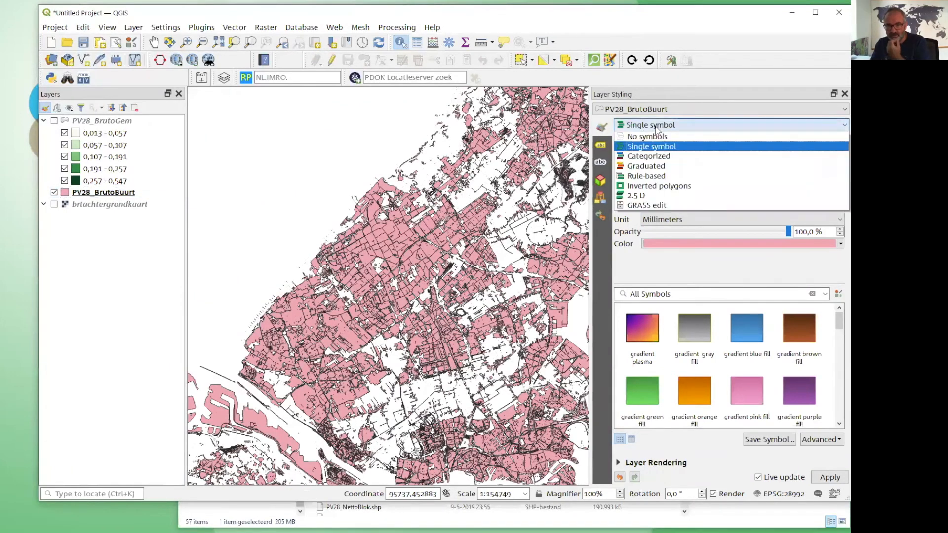
click(656, 167)
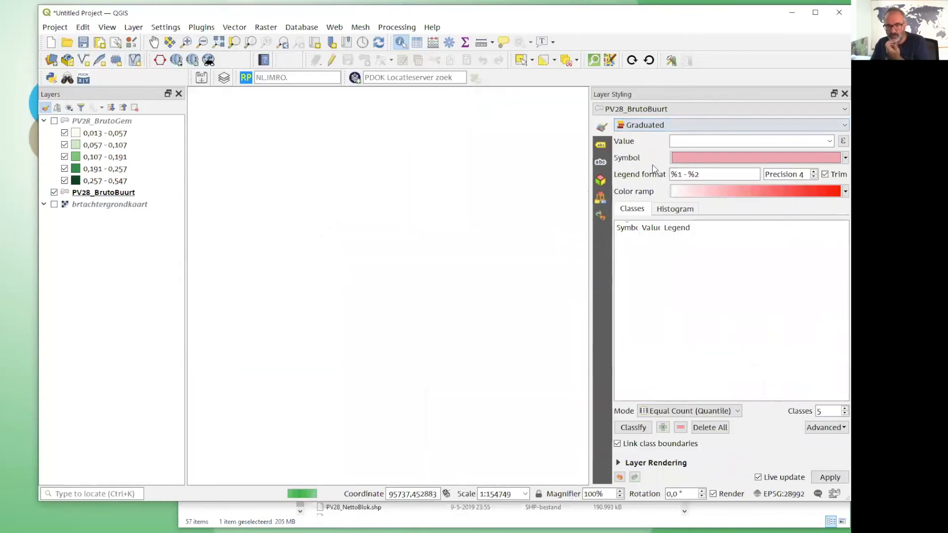
click(831, 142)
scroll(741, 193, down, 6)
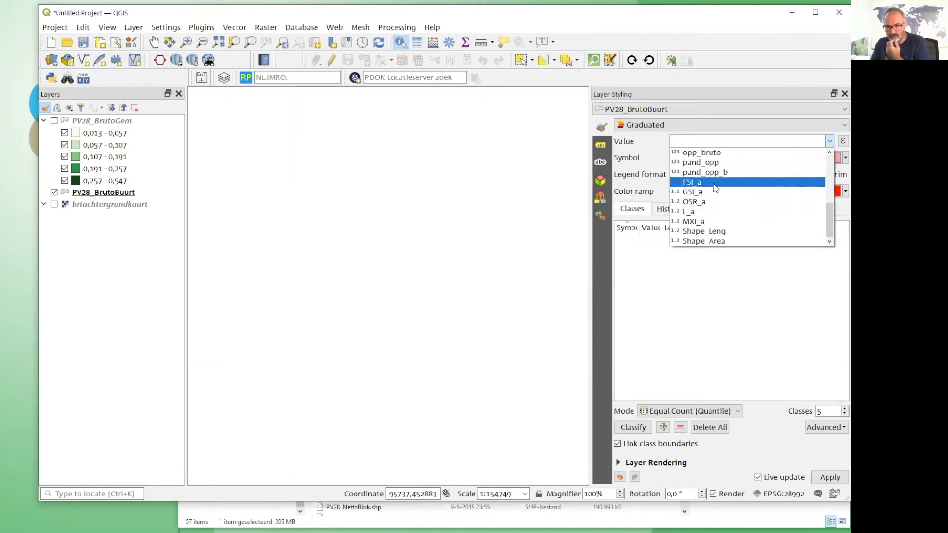
click(714, 186)
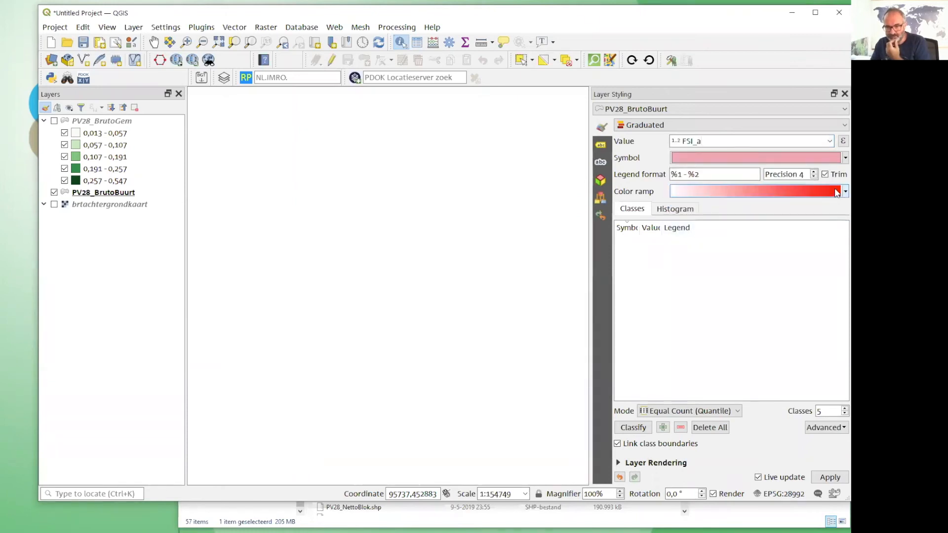
Apply the Blues color ramp to PV28_BrutoBuurt and classify the FSI_a values into five Equal Count (Quantile) classes.
click(838, 193)
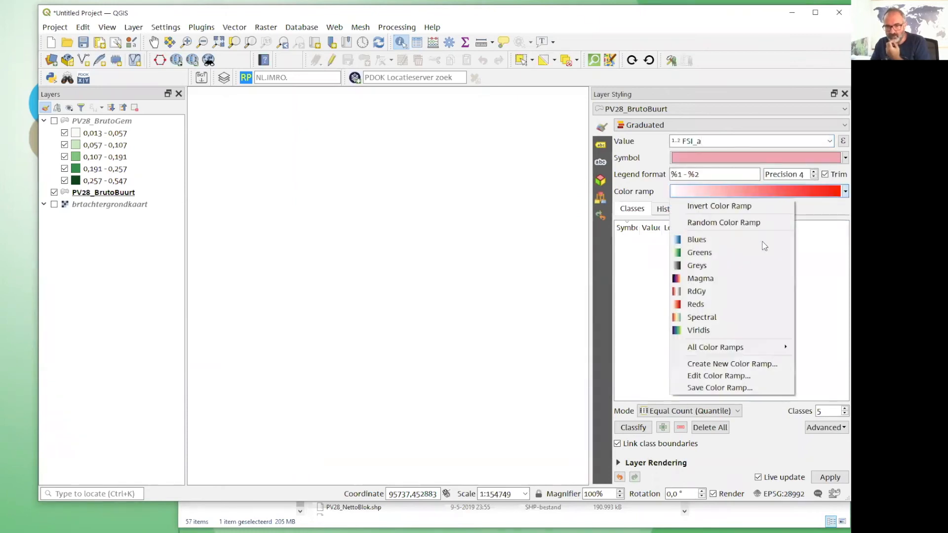
click(715, 240)
click(633, 427)
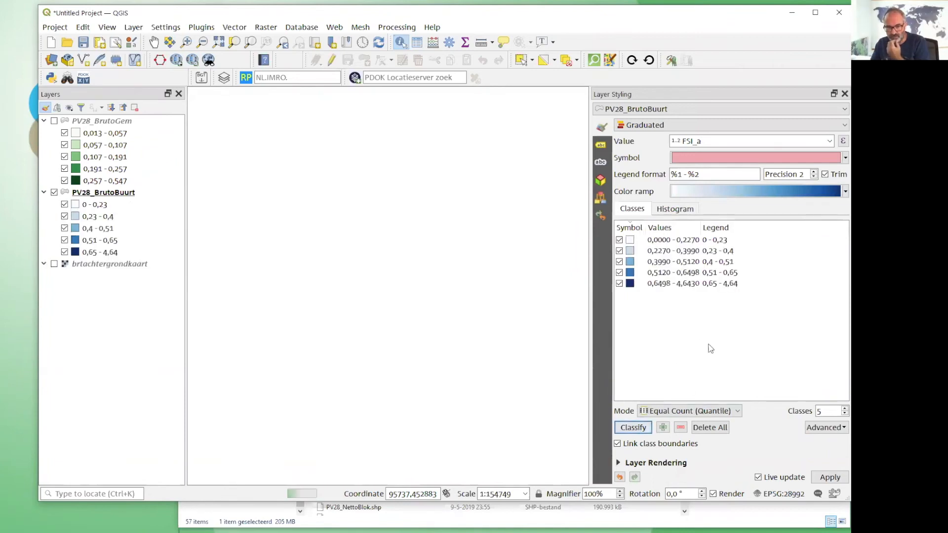
scroll(265, 282, down, 1)
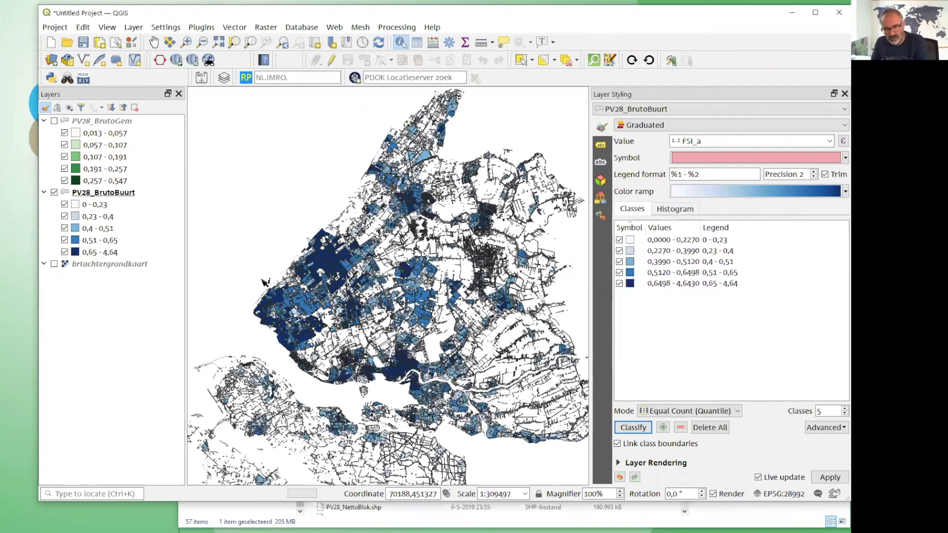
click(633, 427)
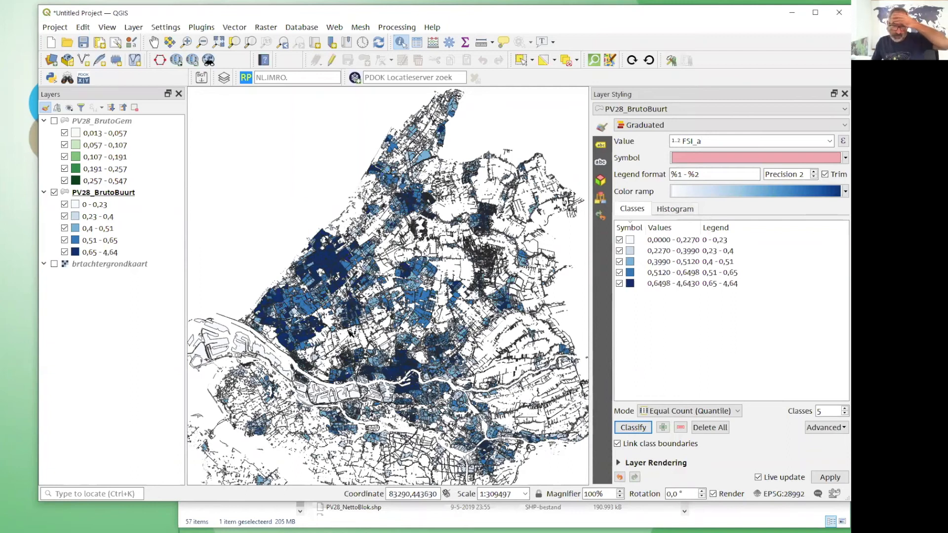
Show the feature count for the PV28_BrutoBuurt layer and its classes in the layer tree.
scroll(330, 291, up, 1)
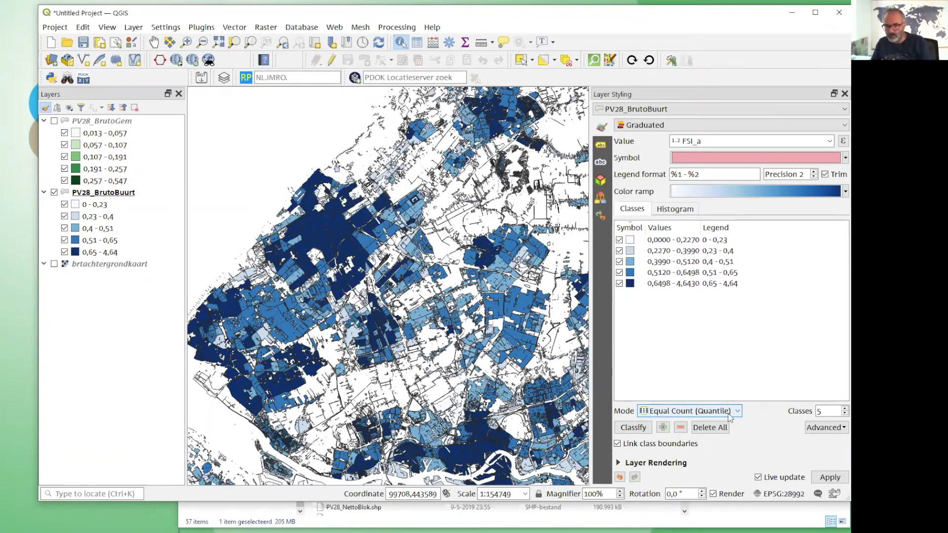
right_click(93, 192)
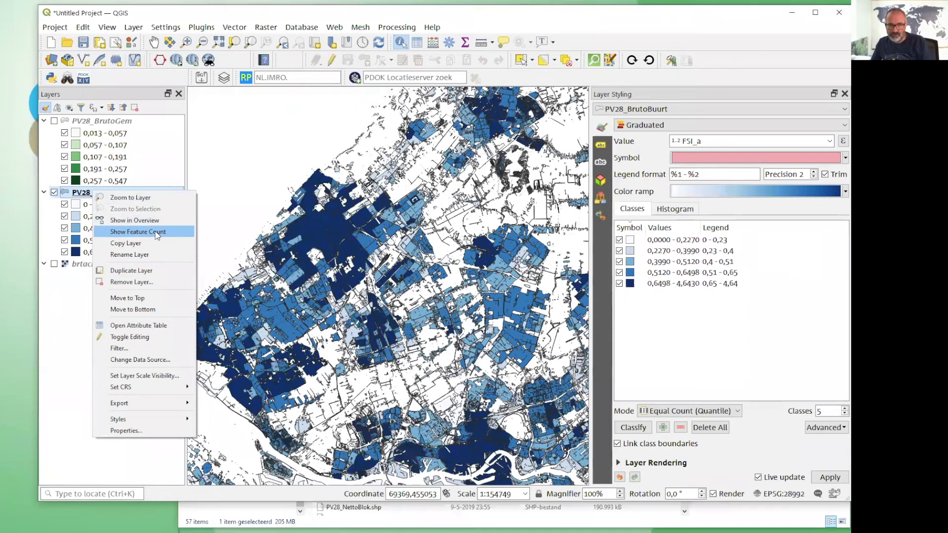
click(157, 234)
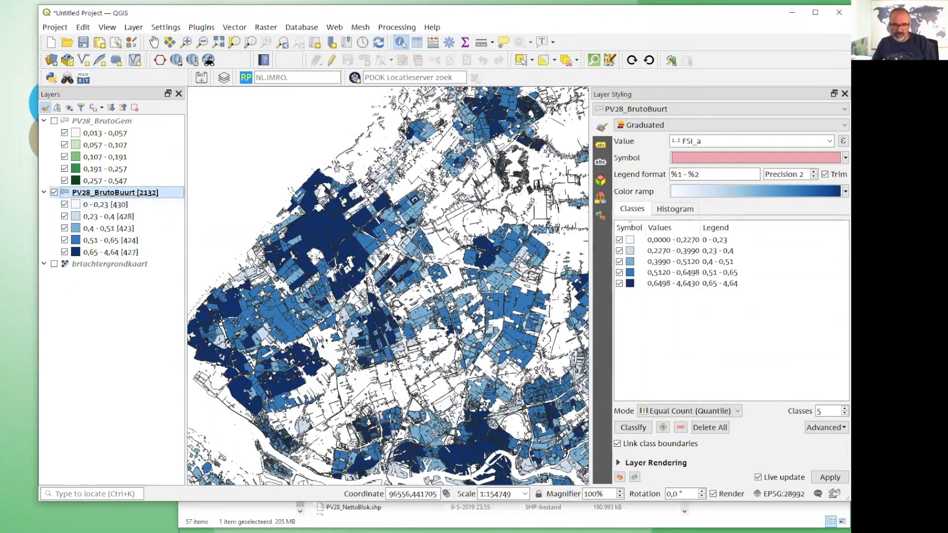
Change the PV28_BrutoBuurt classification mode to Equal Interval and examine the class ranges and the neighbourhoods on the map.
click(704, 413)
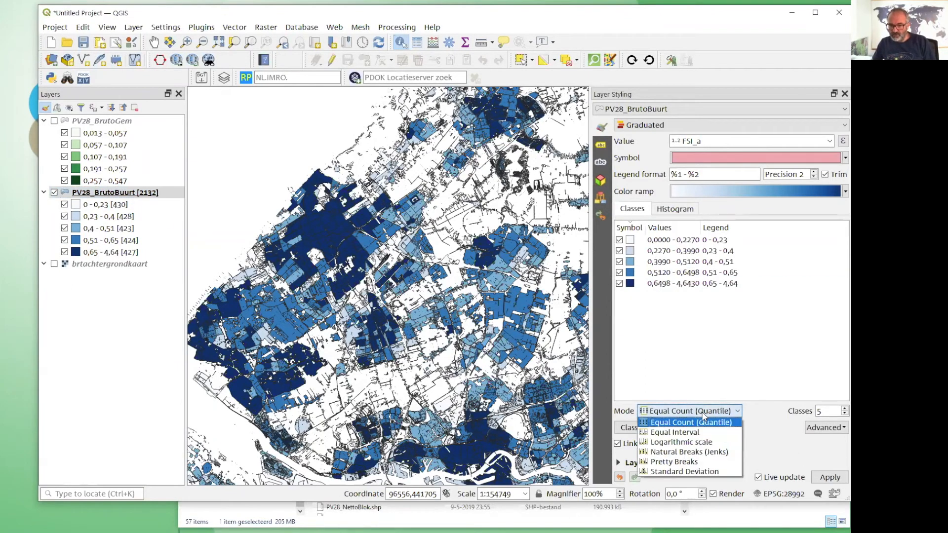
click(702, 433)
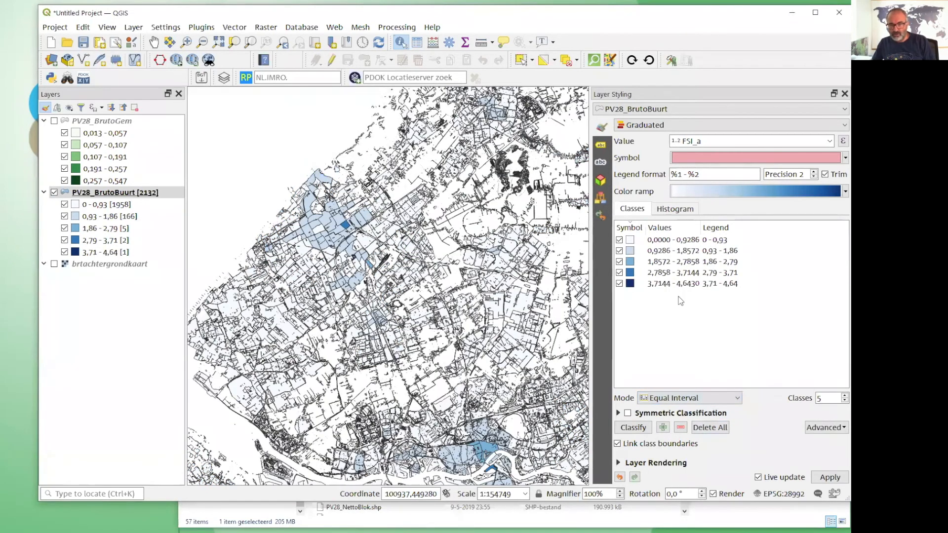
drag(702, 227, 760, 227)
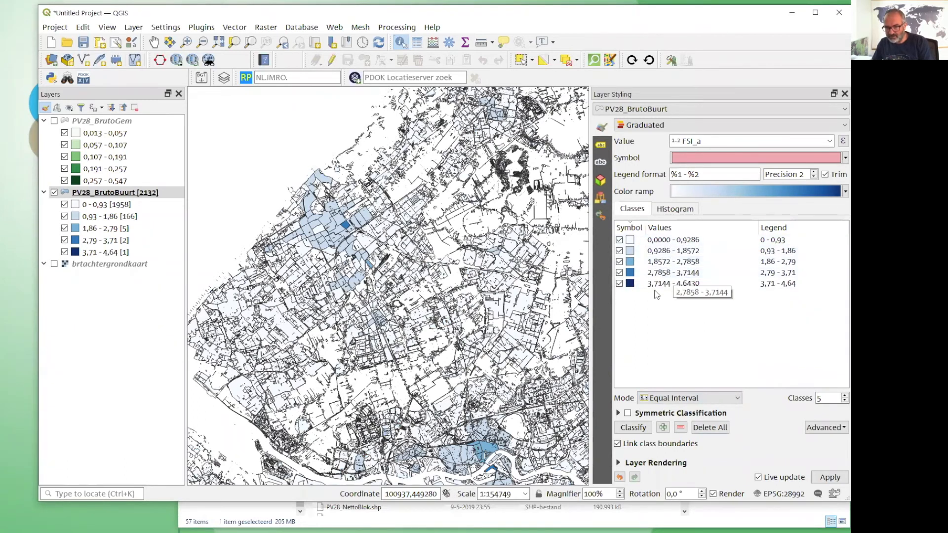
scroll(405, 321, down, 2)
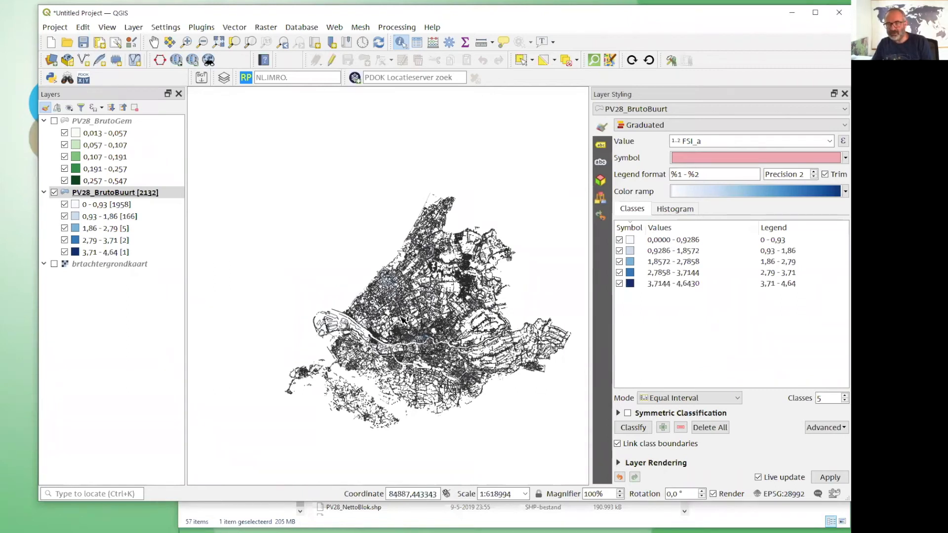
scroll(395, 320, up, 1)
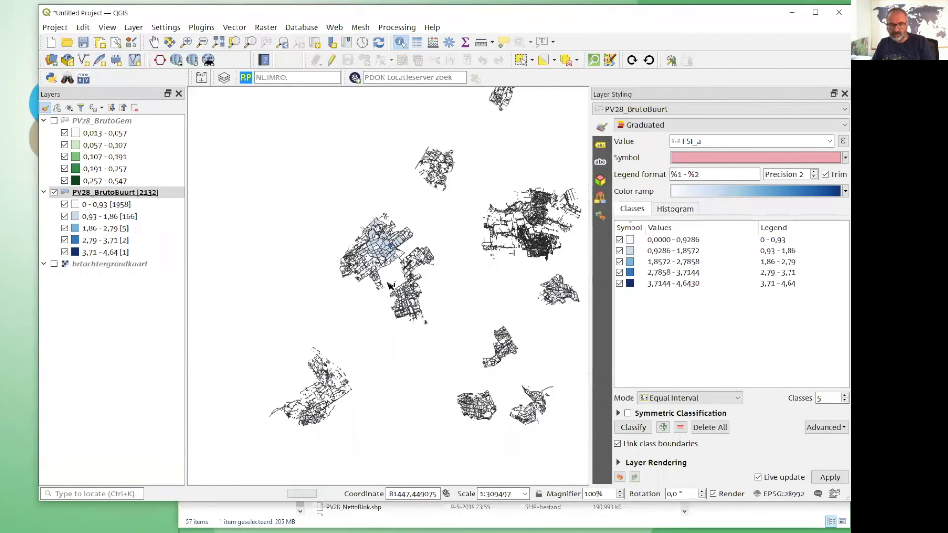
scroll(393, 287, up, 3)
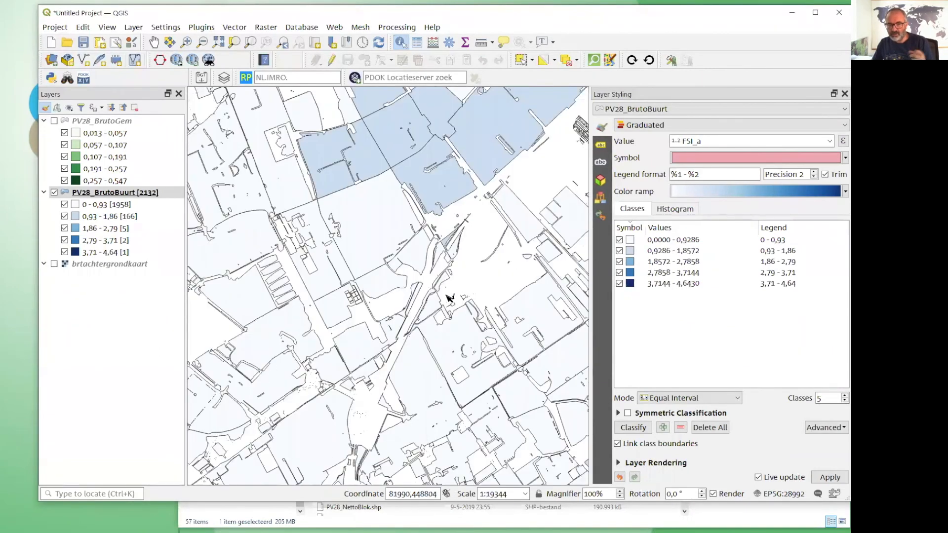
scroll(423, 282, up, 2)
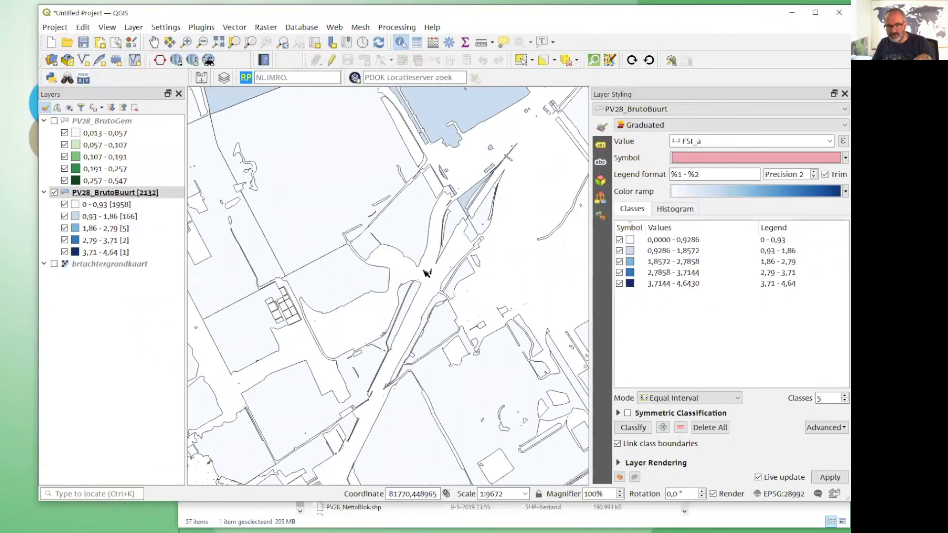
scroll(365, 306, down, 6)
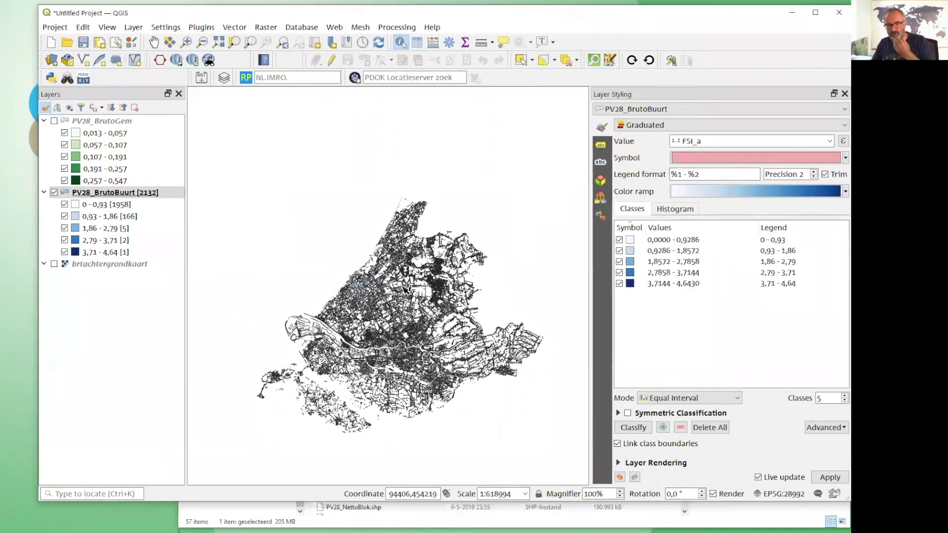
scroll(374, 304, up, 1)
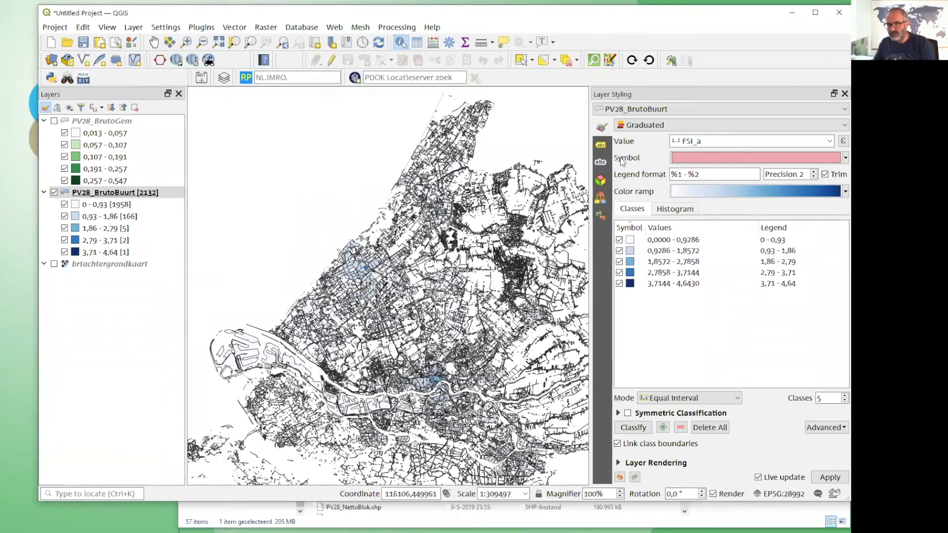
Remove the outlines of the PV28_BrutoBuurt polygons by setting the simple fill's stroke style to No Pen.
click(766, 158)
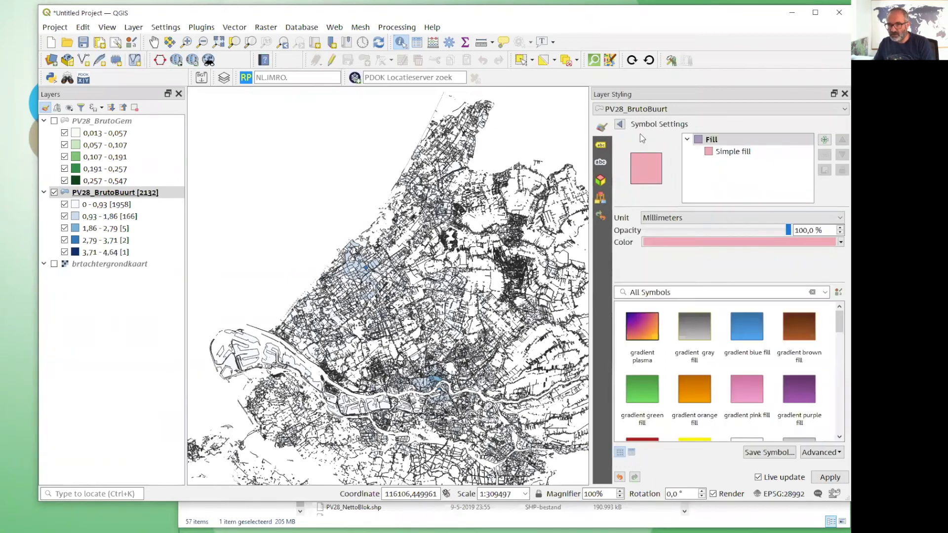
click(619, 124)
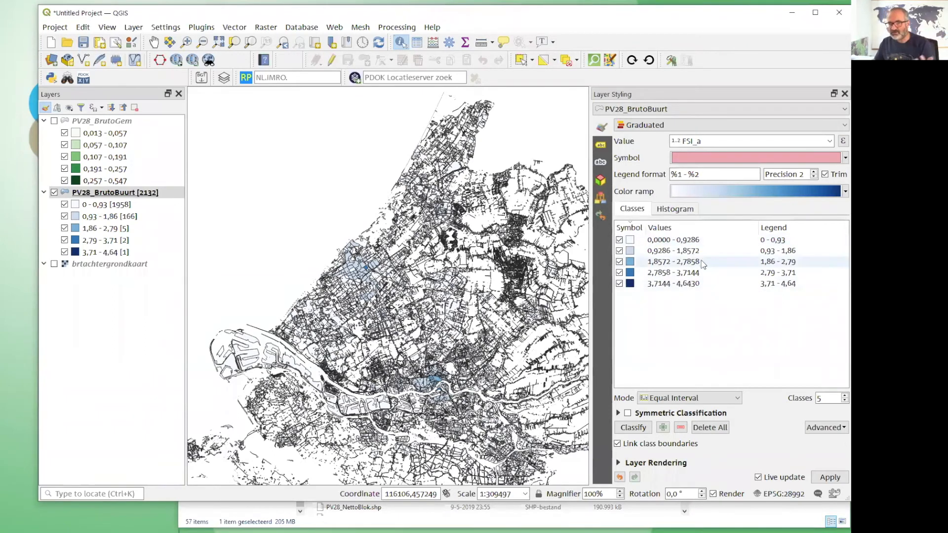
click(712, 157)
click(713, 154)
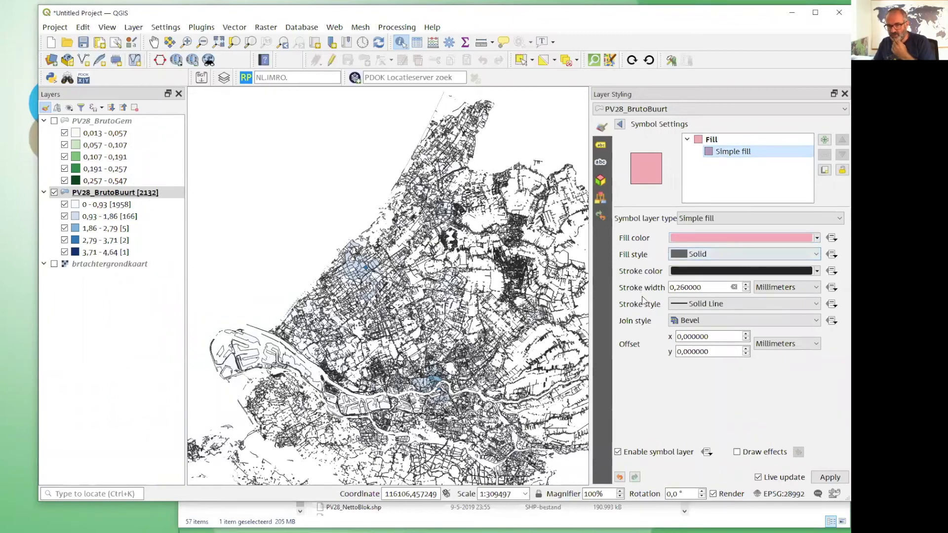
click(696, 306)
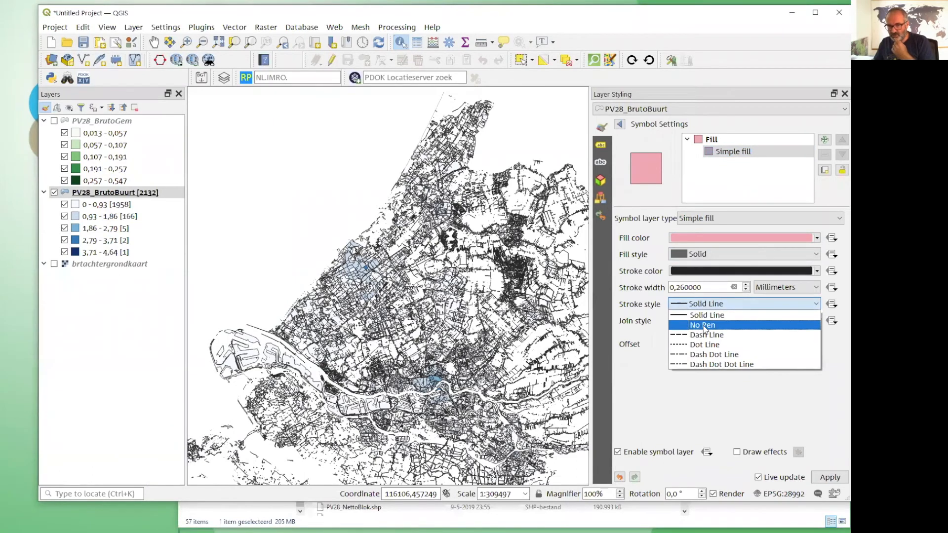
click(704, 326)
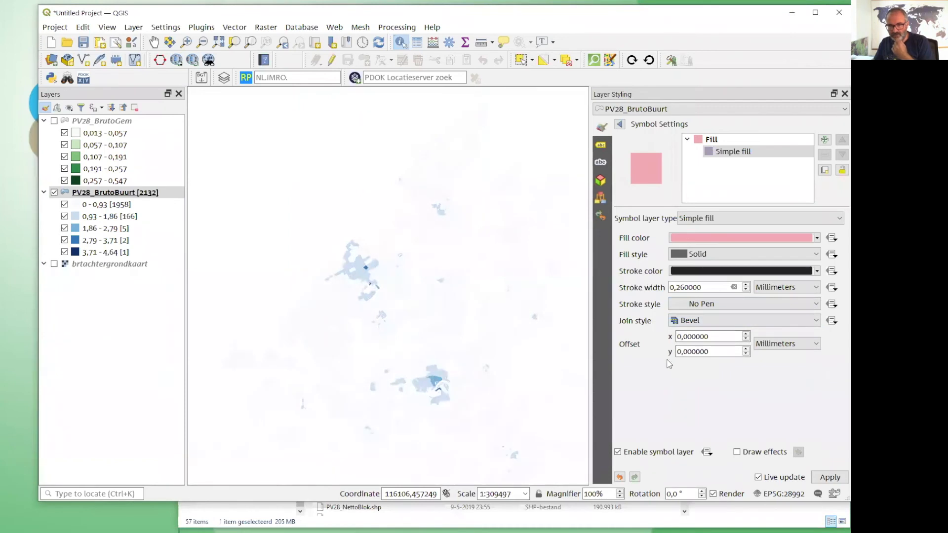
click(620, 124)
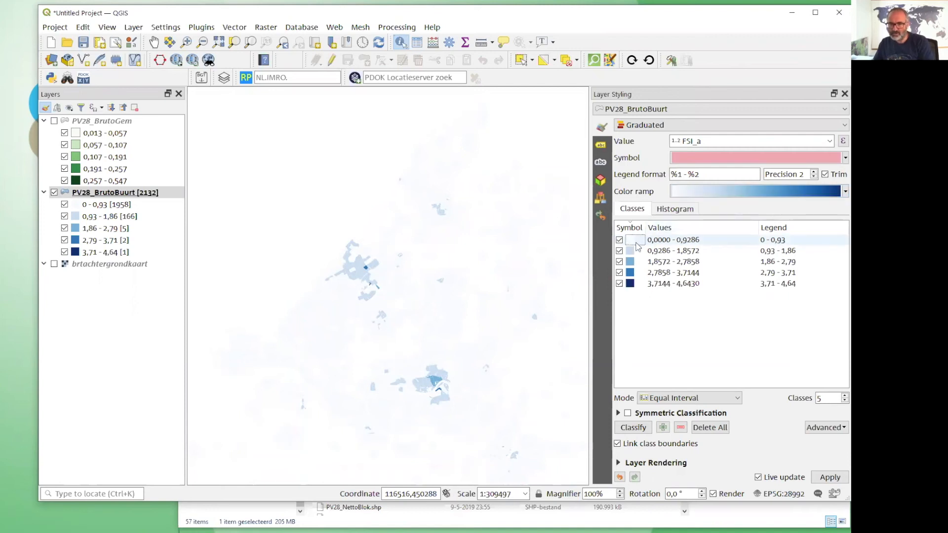
Edit the PV28_BrutoBuurt color ramp so its starting color is the light blue #d4e9fe.
click(712, 193)
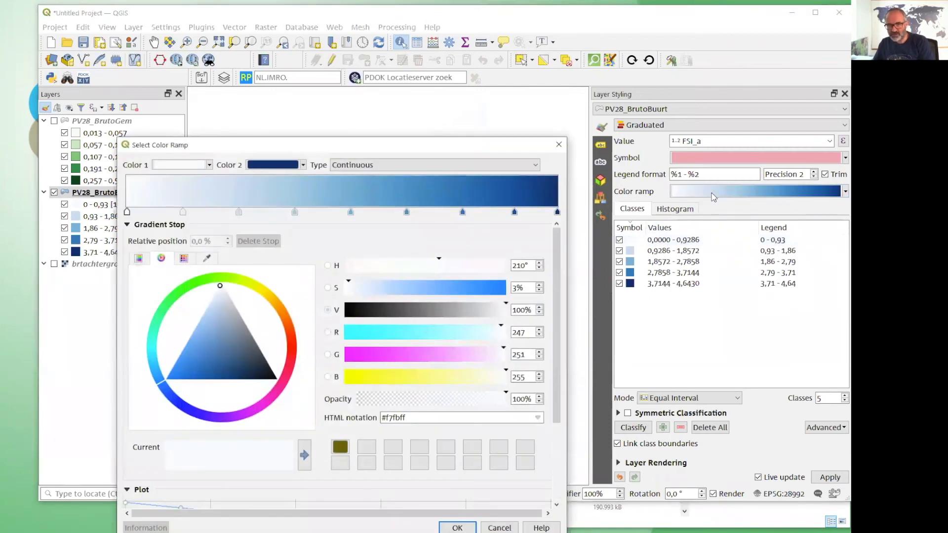
click(210, 165)
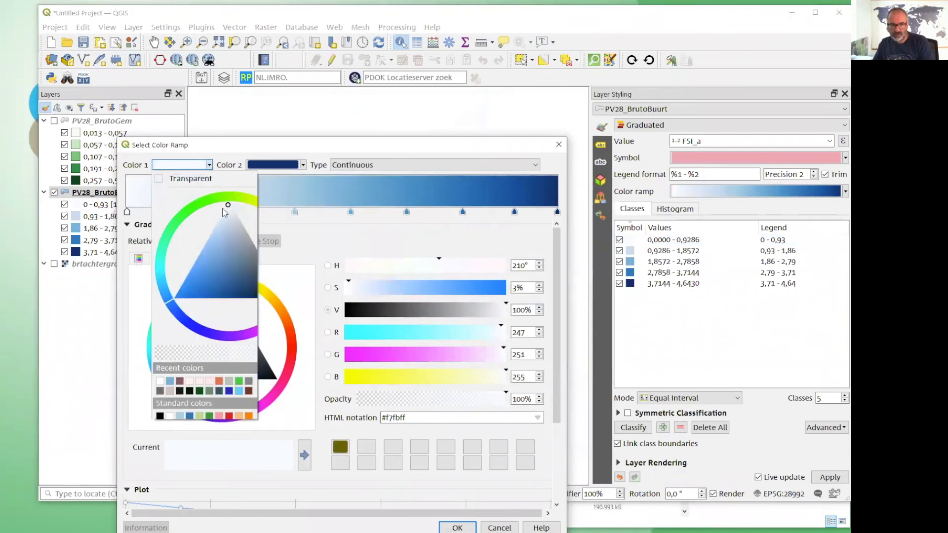
drag(228, 207, 221, 220)
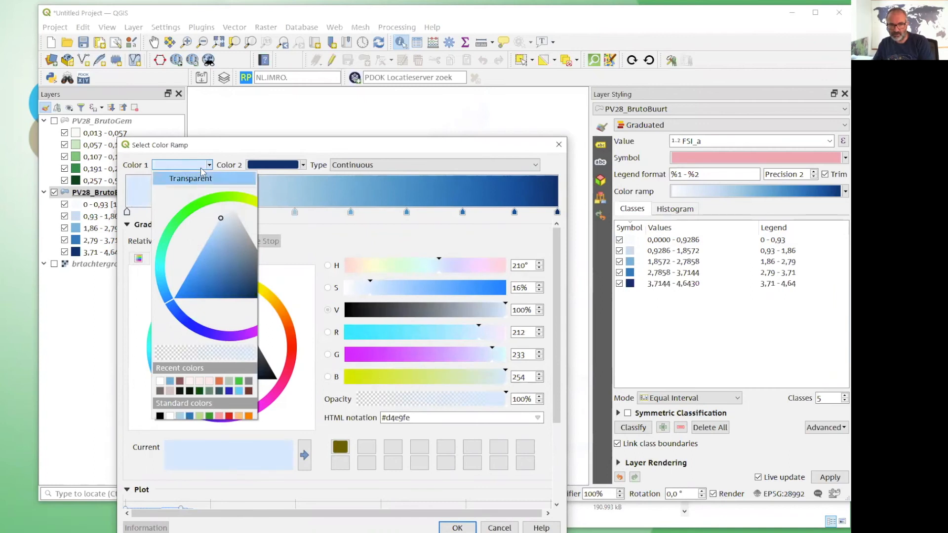
click(457, 528)
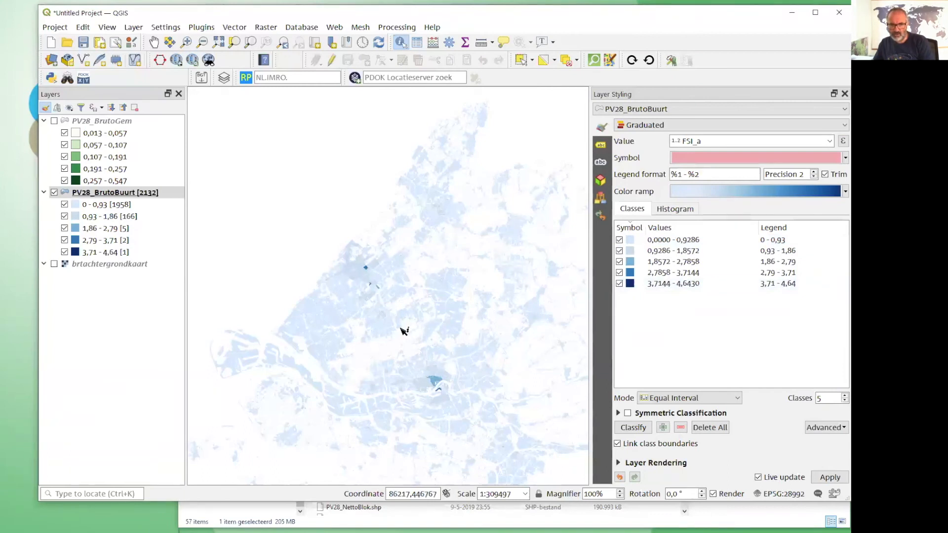
Classify PV28_BrutoBuurt by Equal Count (Quantile) and set the upper bound of the lowest class to 0,2.
click(673, 399)
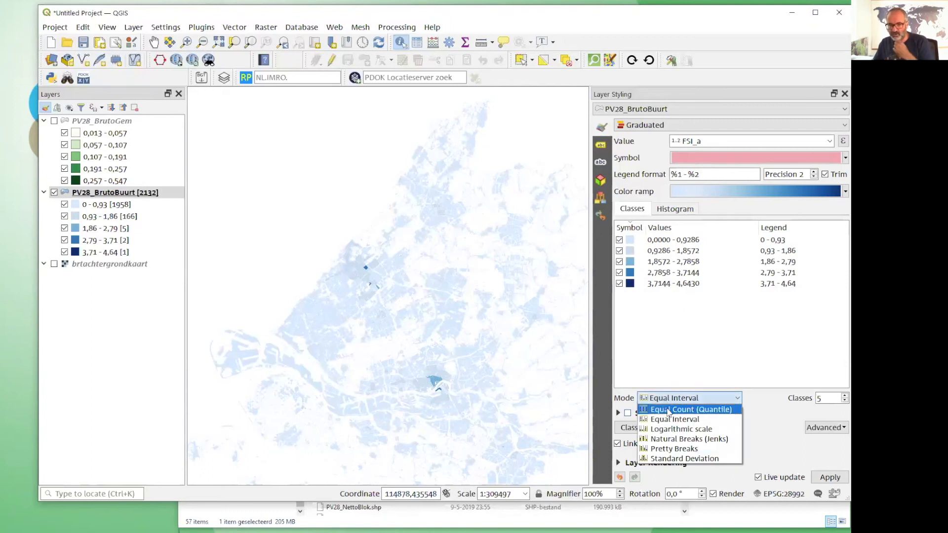
click(669, 410)
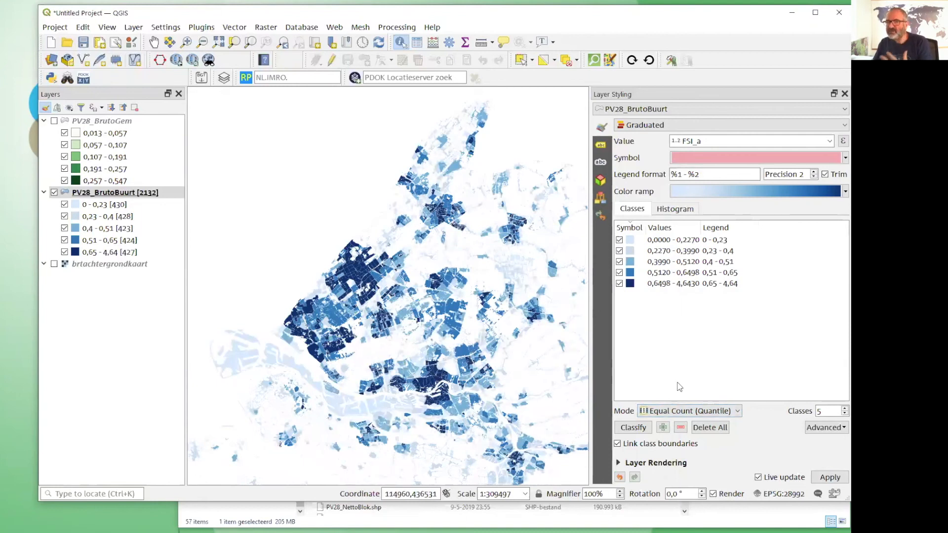
double_click(690, 244)
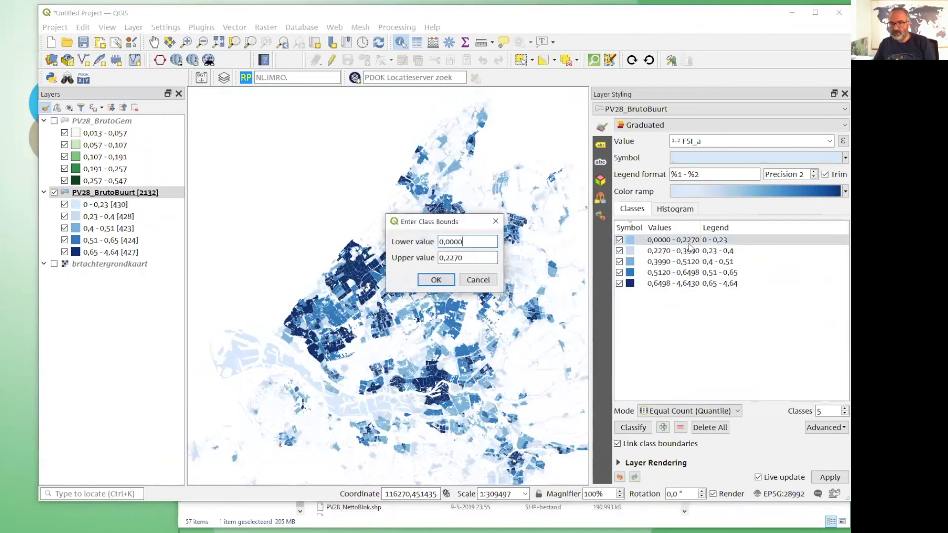
drag(449, 258, 471, 257)
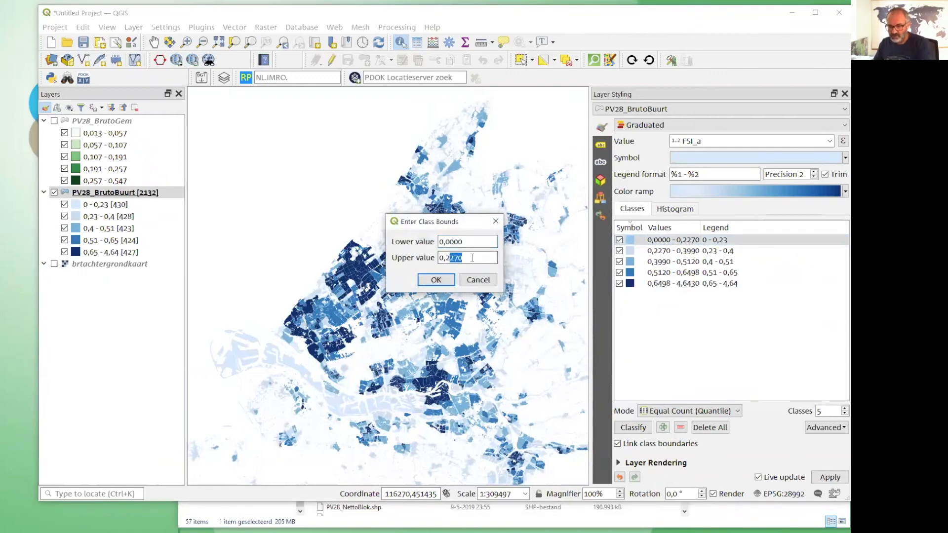
click(437, 280)
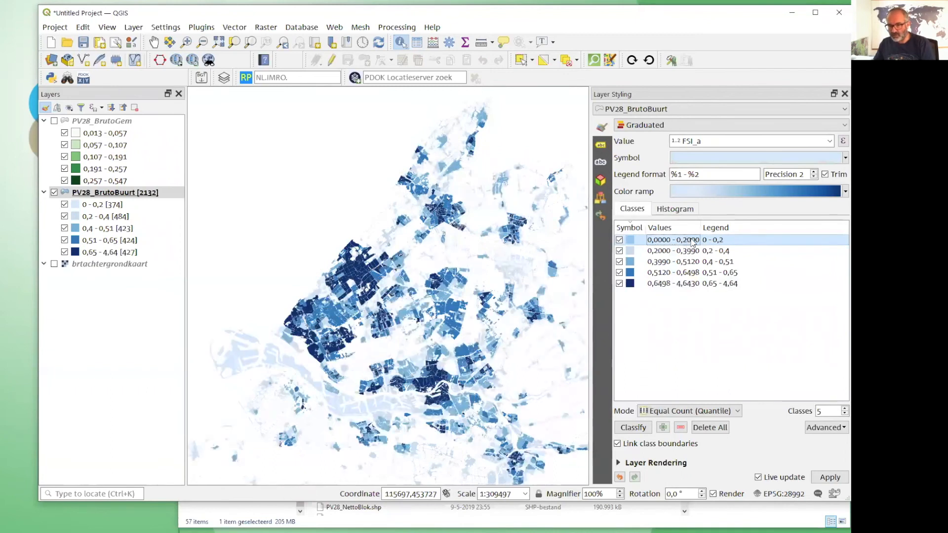
key(ctrl)
key(ctrl)
key(ctrl)
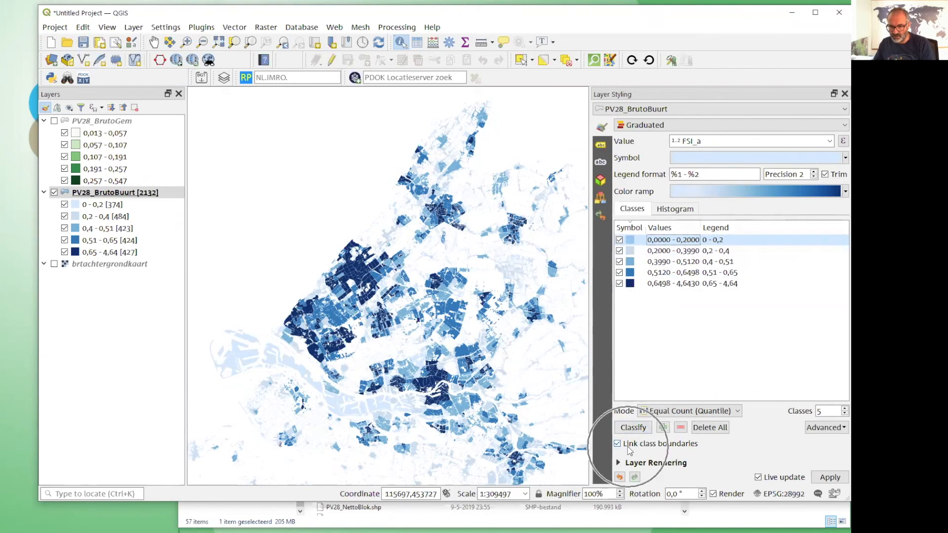
key(ctrl)
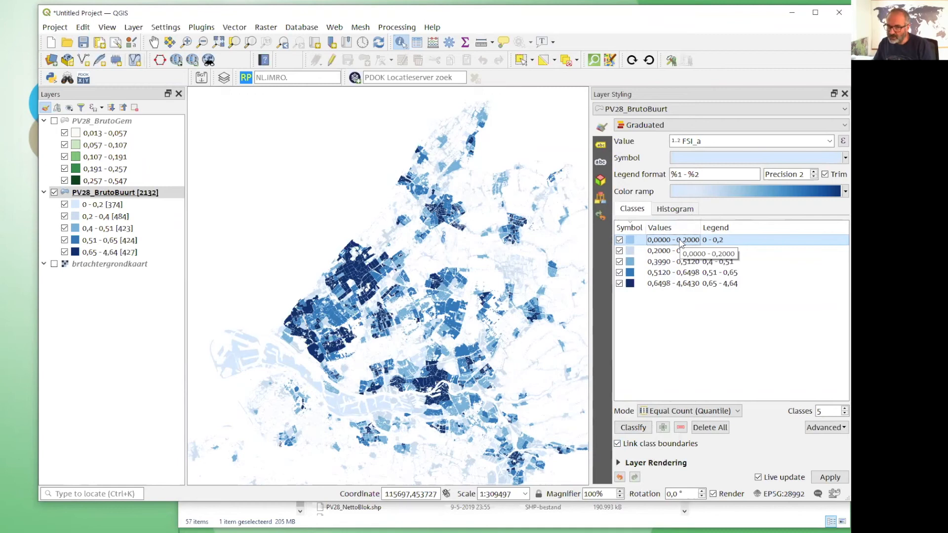
Load the values into the PV28_BrutoBuurt FSI_a histogram and examine their distribution over the classes with the styling panel widened.
click(671, 210)
drag(588, 249, 462, 250)
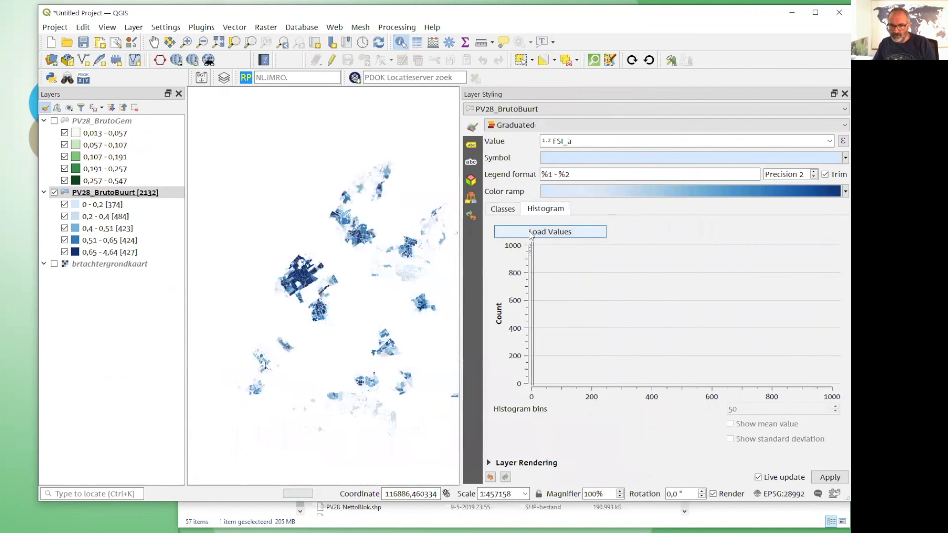
click(531, 233)
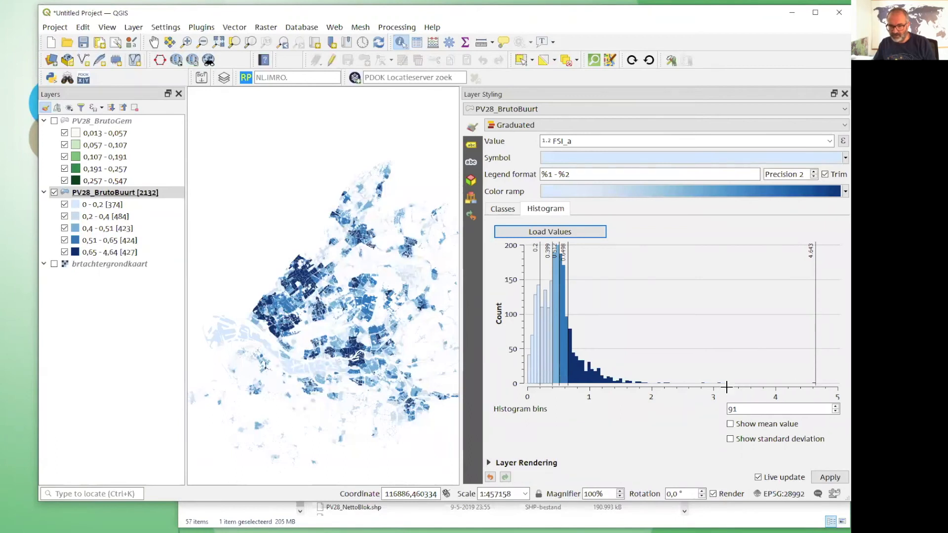
click(540, 249)
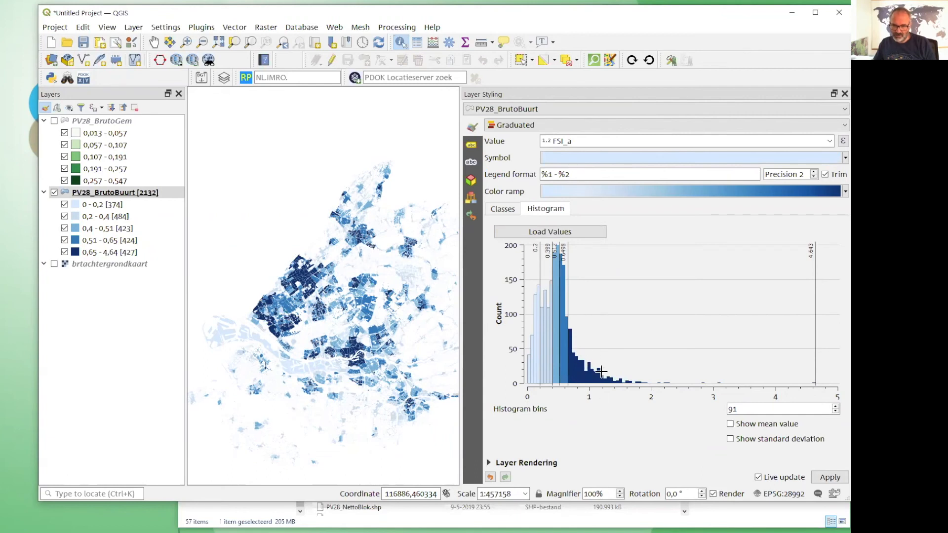
Shift the PV28_BrutoBuurt class boundaries in the histogram so the inner bounds above 0,2 lie at about 0,35, 0,63 and 1,01.
drag(568, 291, 590, 293)
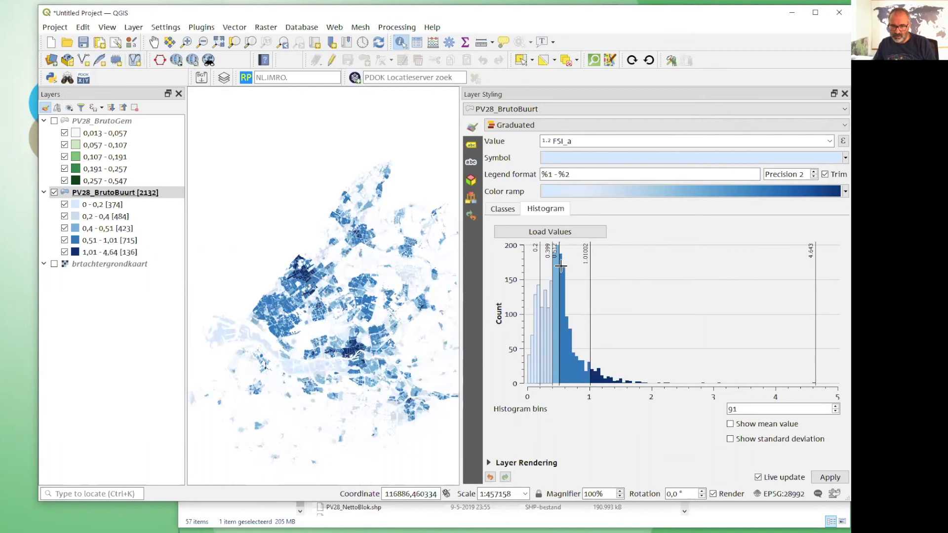
drag(560, 267, 549, 288)
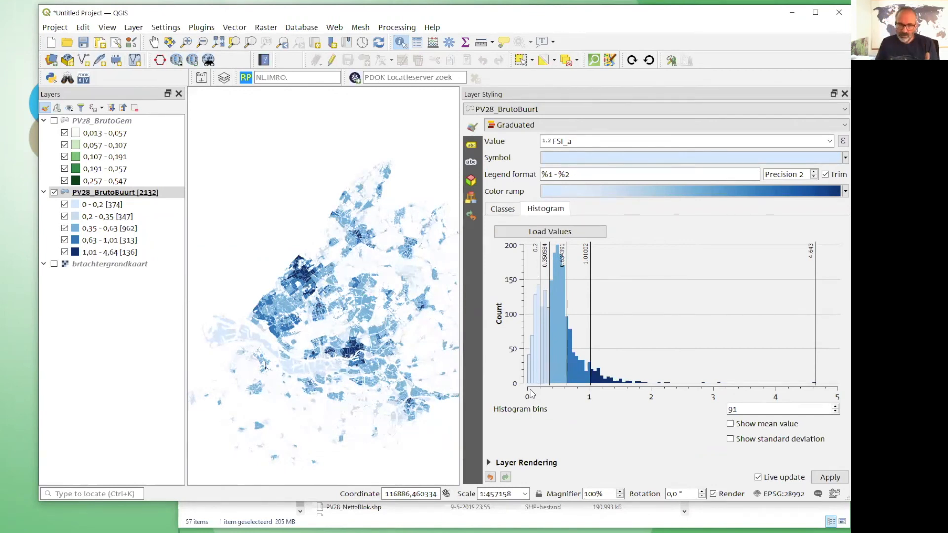
Reduce the PV28_BrutoBuurt classification to 3 classes and label them low density, mid and high density from lowest to highest.
click(503, 209)
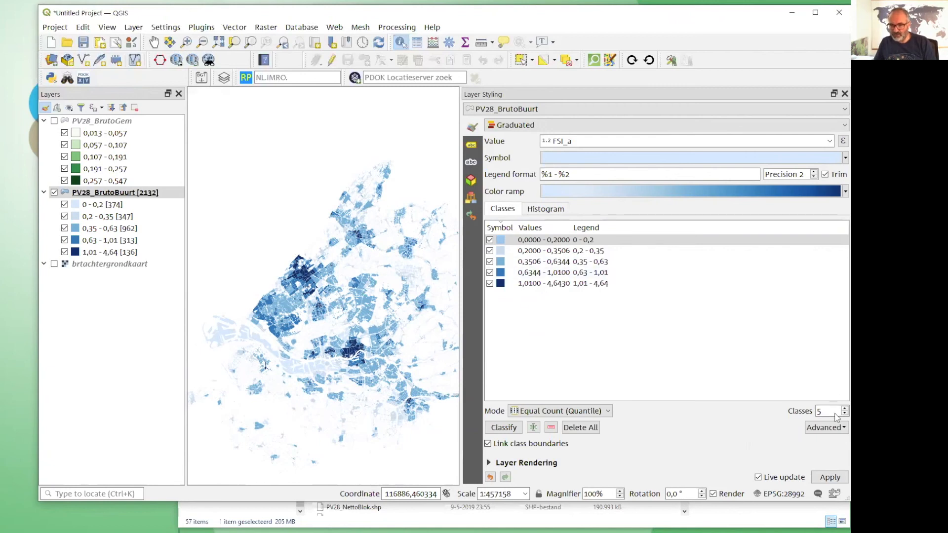
scroll(837, 416, down, 2)
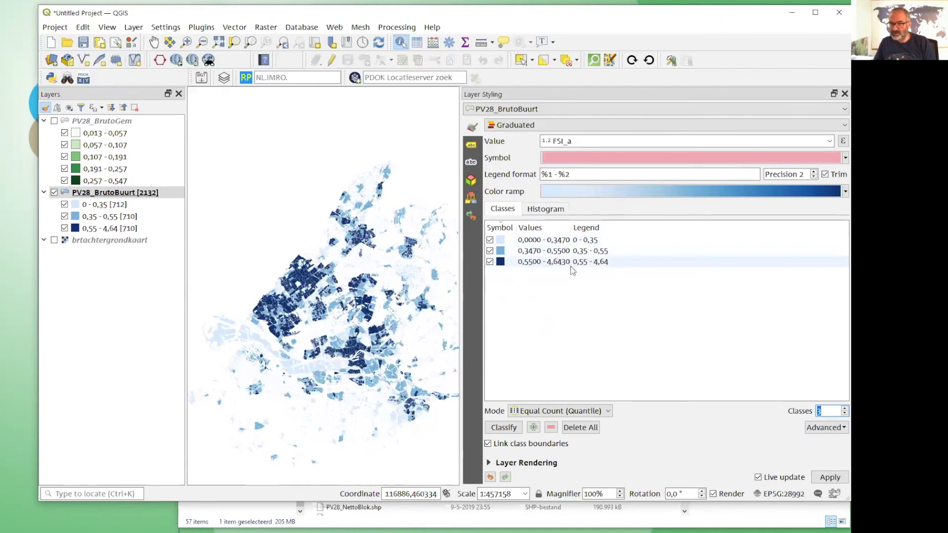
click(598, 241)
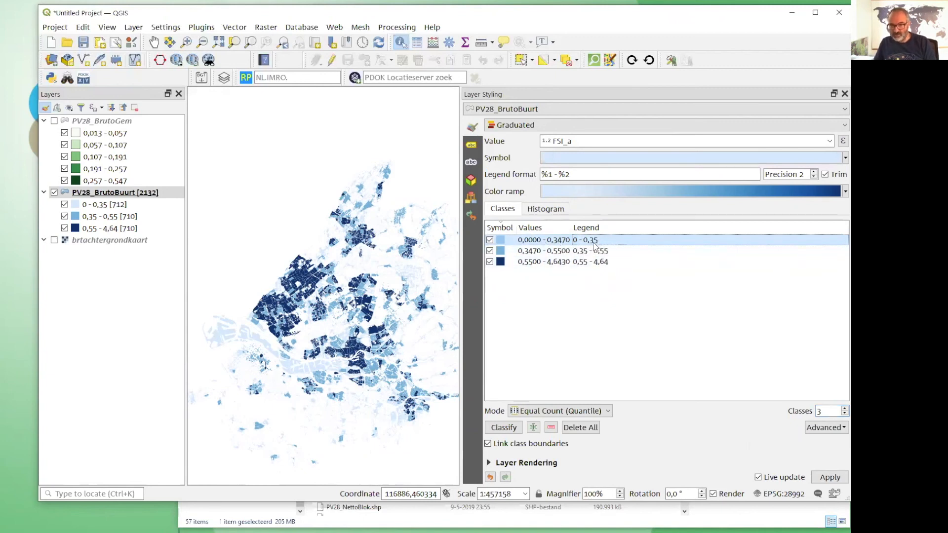
double_click(619, 241)
text(low density)
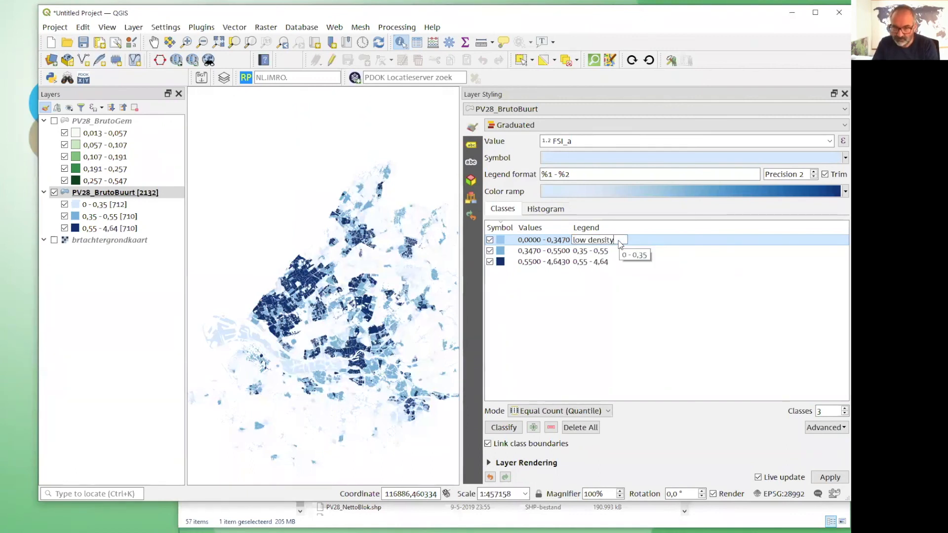
key(Tab)
text(mid)
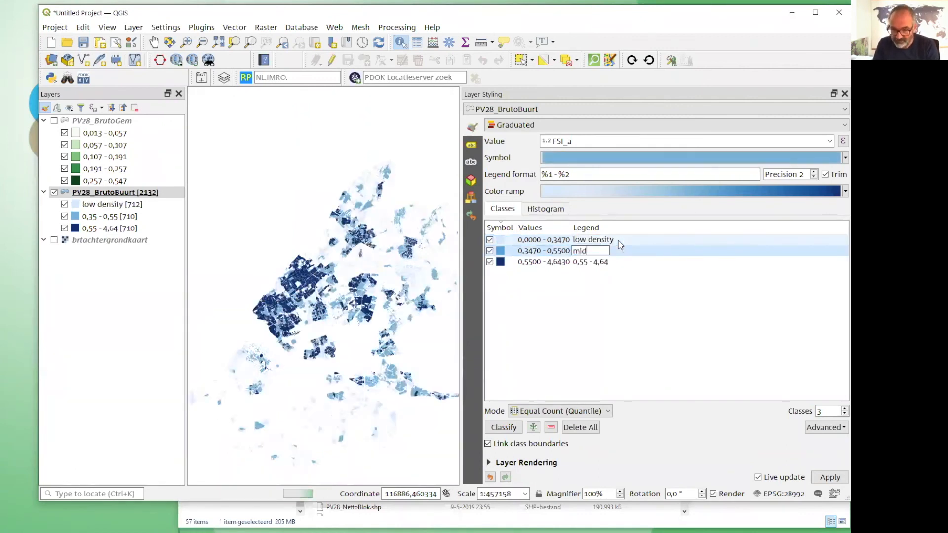
key(Tab)
text(high)
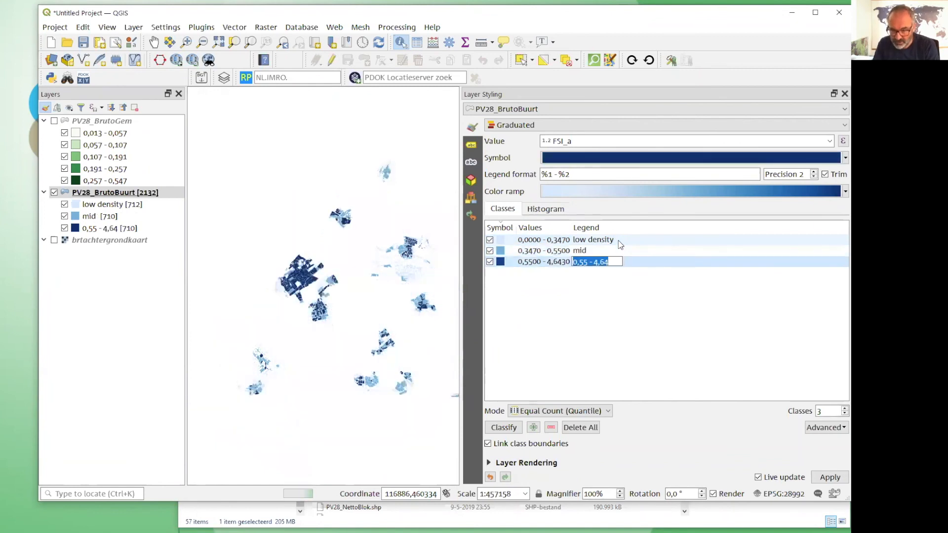
text( density)
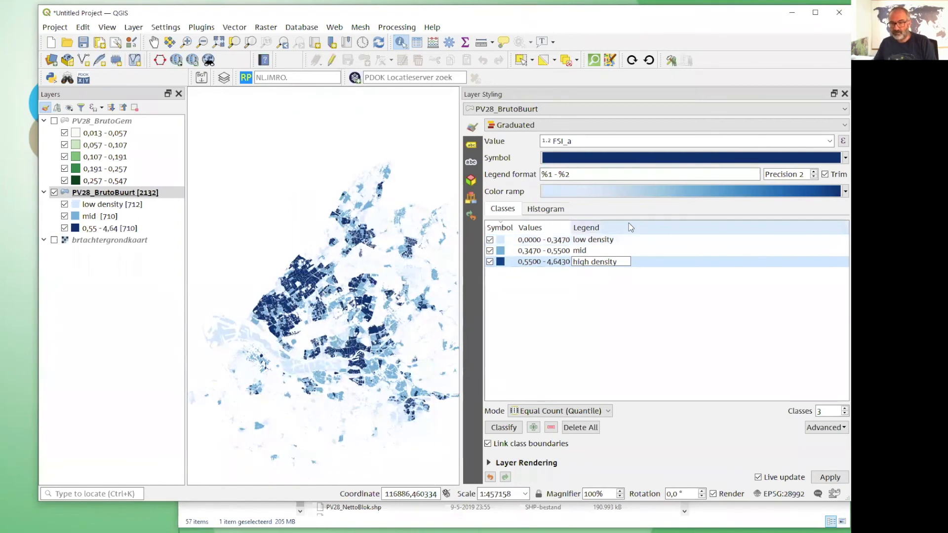
key(Return)
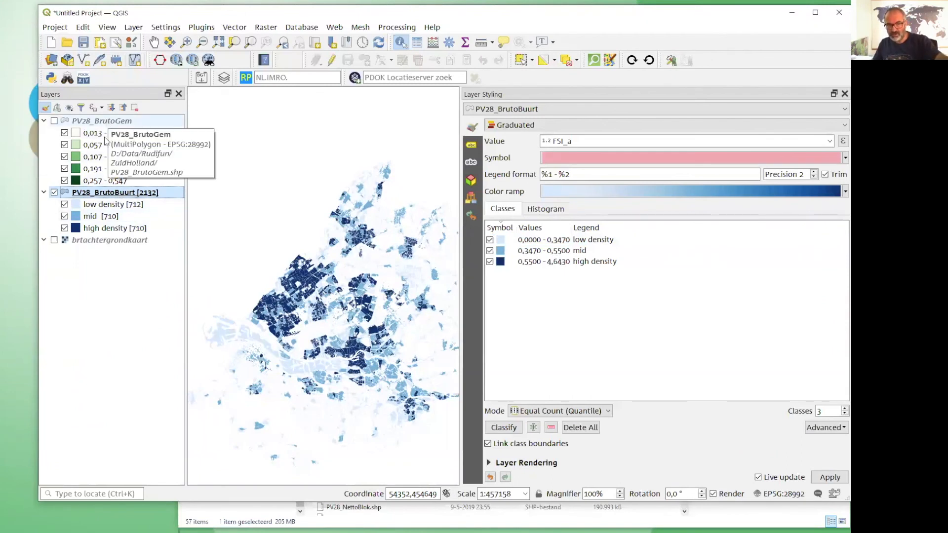
Copy all style categories from the PV28_BrutoBuurt layer.
right_click(136, 195)
mouse_move(182, 423)
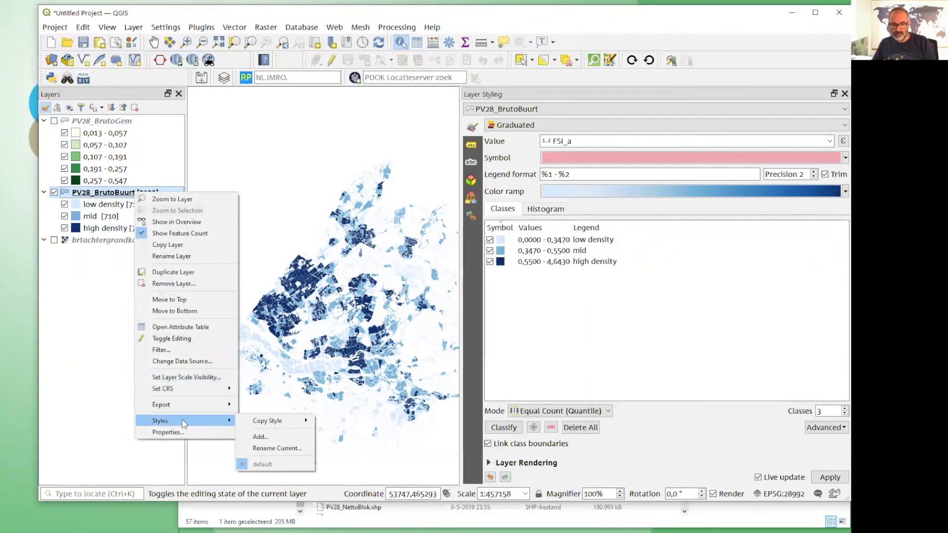
mouse_move(258, 425)
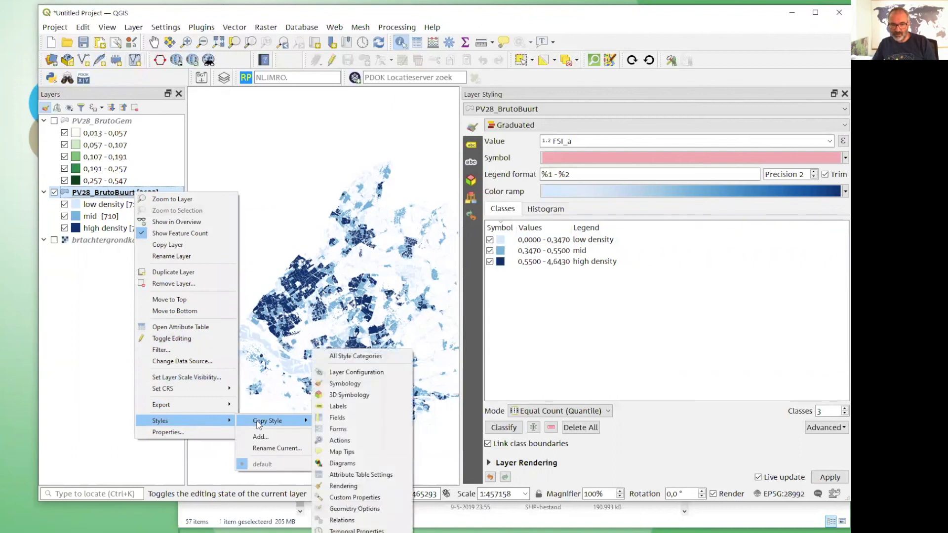
click(348, 358)
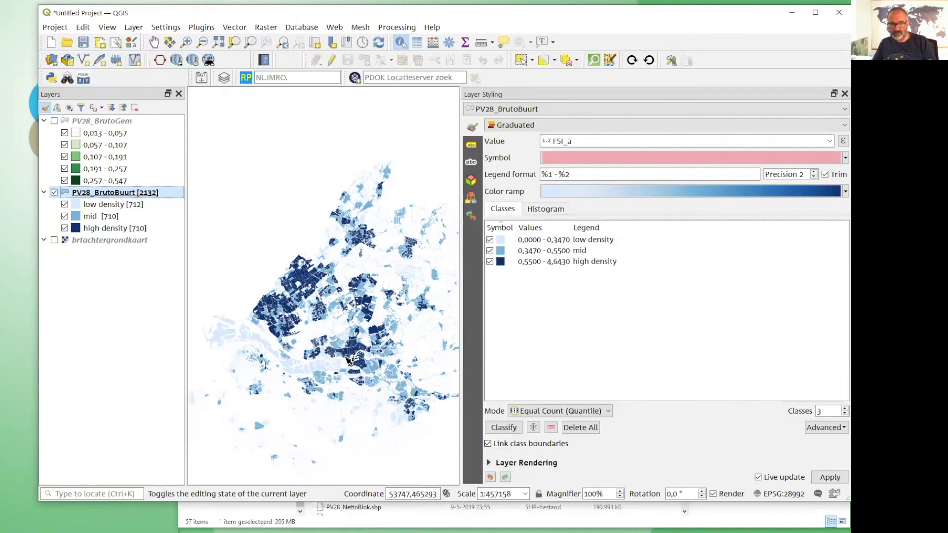
Hide the PV28_BrutoBuurt layer and show the PV28_BrutoGem layer on the map.
right_click(97, 122)
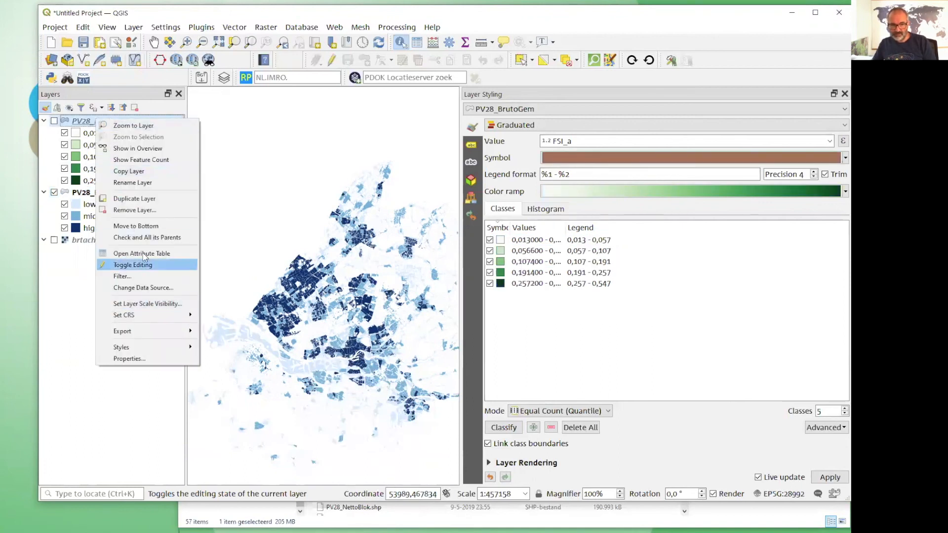
click(68, 258)
click(55, 192)
click(55, 121)
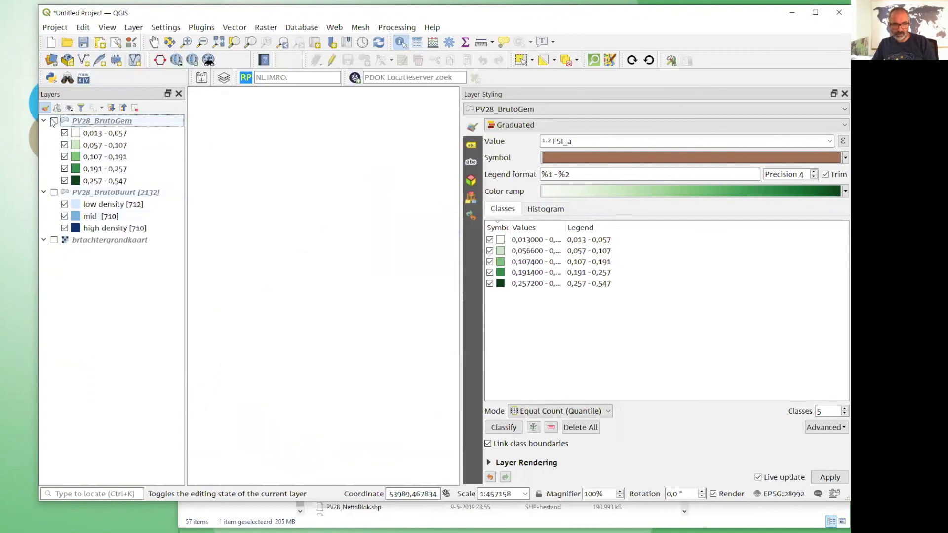
Paste all copied style categories onto the PV28_BrutoGem layer.
right_click(102, 123)
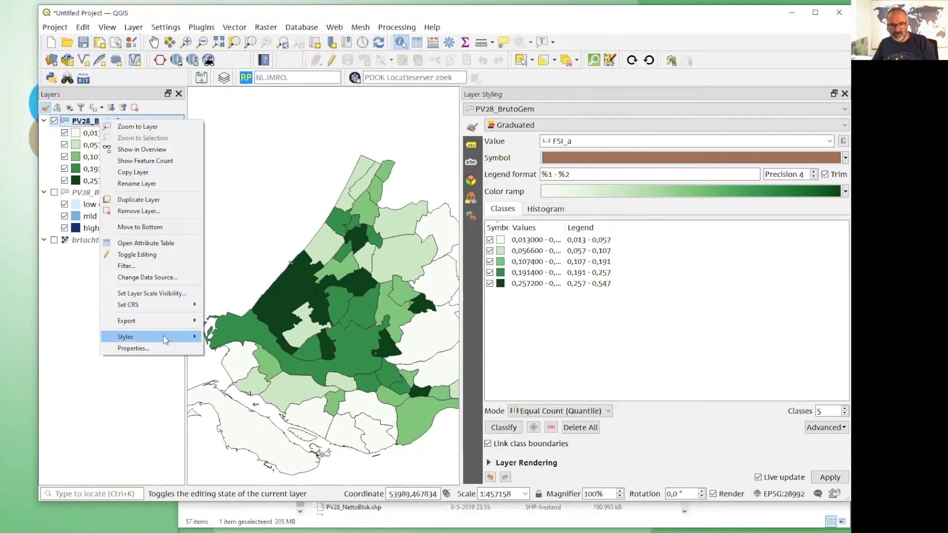
mouse_move(163, 337)
mouse_move(235, 348)
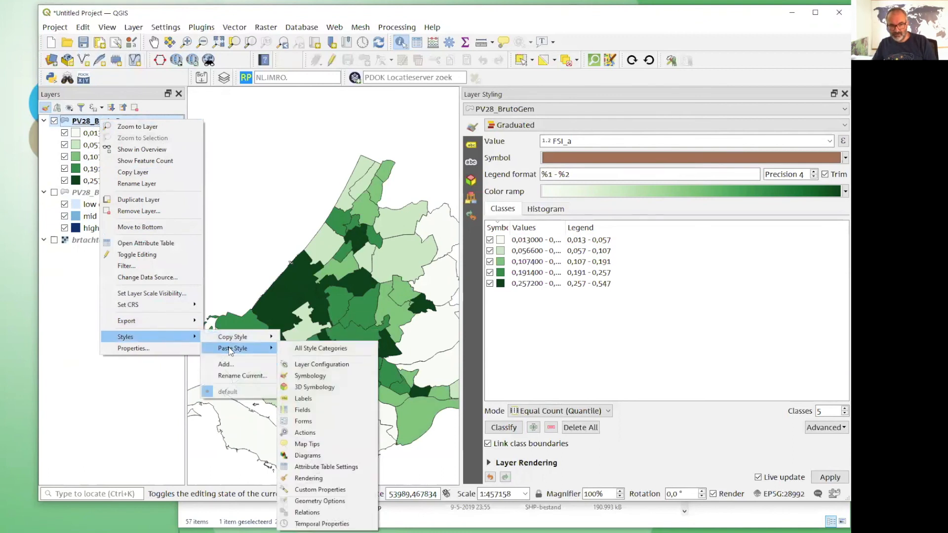
click(300, 350)
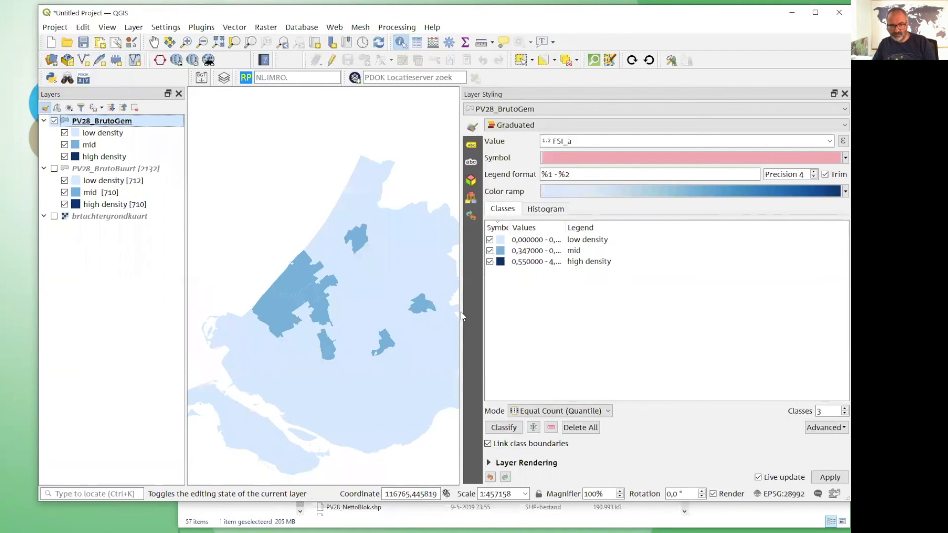
Compare the density classes of municipalities and neighbourhoods by alternating the visibility of PV28_BrutoGem and PV28_BrutoBuurt, ending with only PV28_BrutoGem shown.
drag(459, 312, 587, 311)
scroll(349, 239, down, 1)
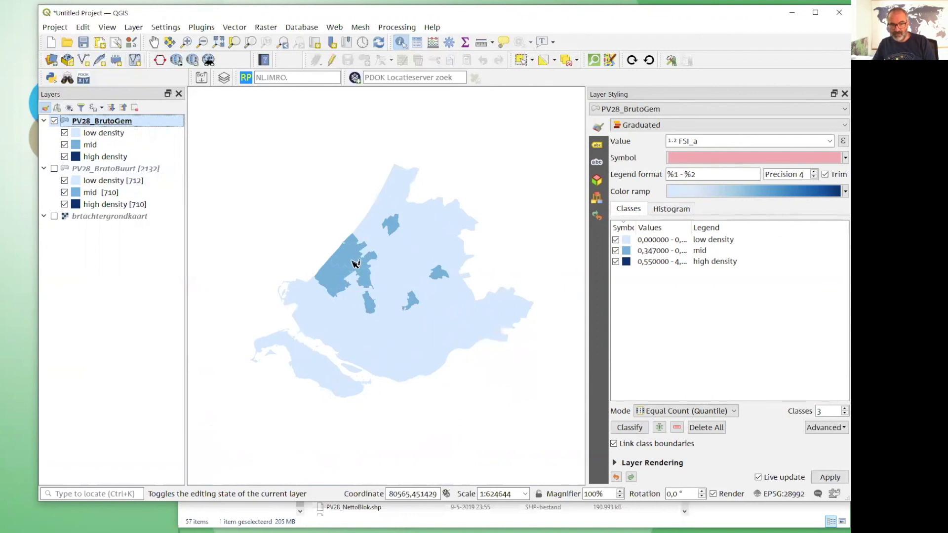
scroll(359, 296, up, 1)
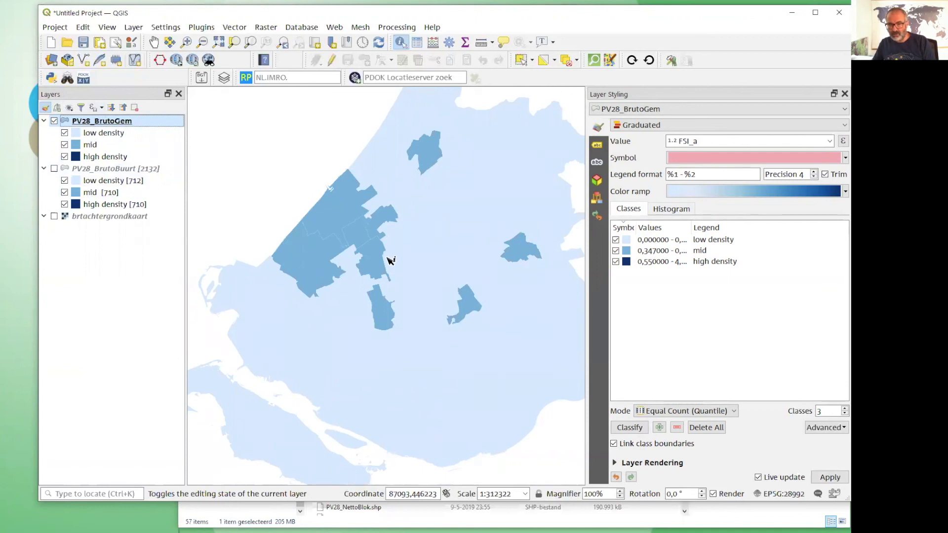
click(123, 169)
click(54, 168)
click(123, 121)
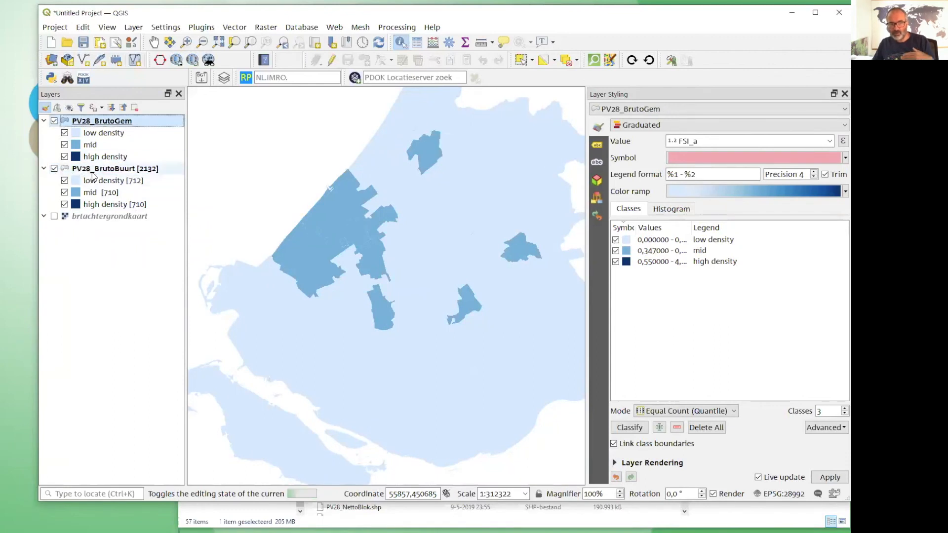
click(54, 121)
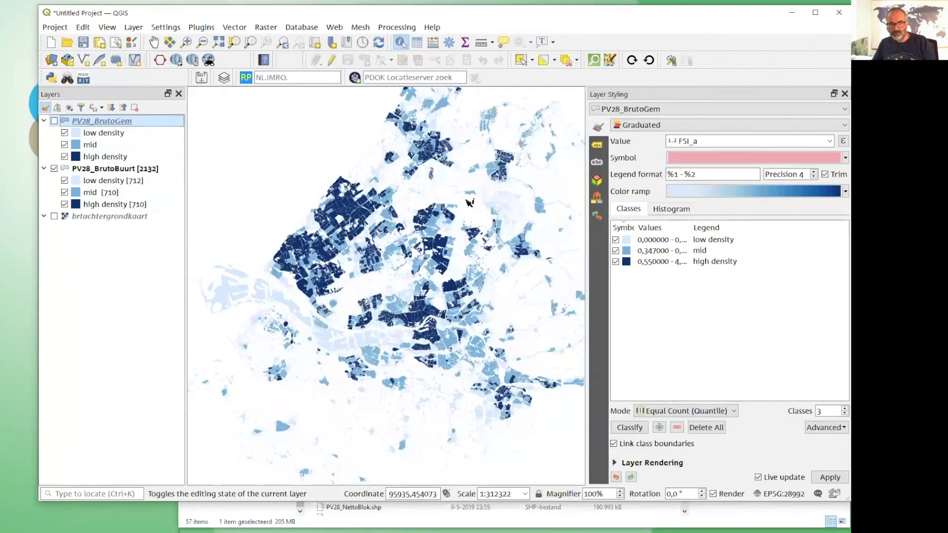
click(105, 170)
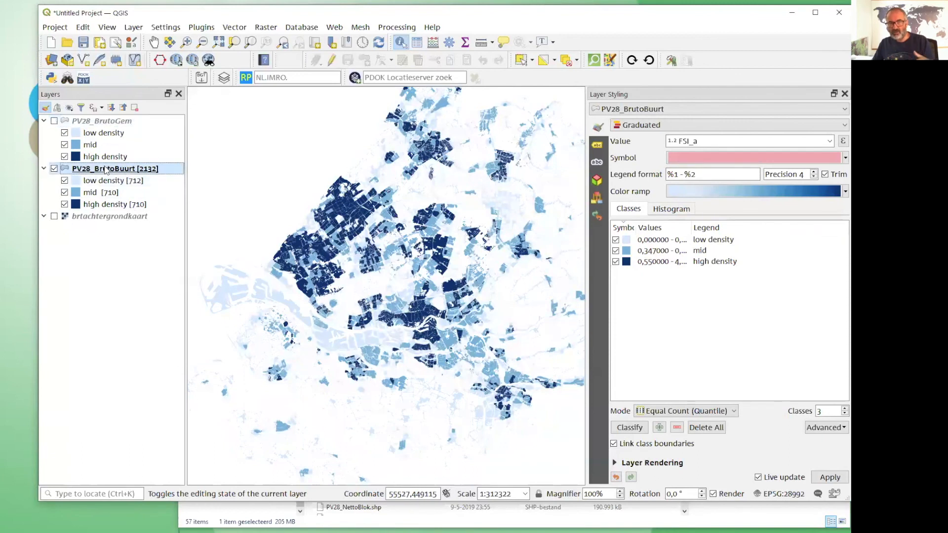
click(105, 121)
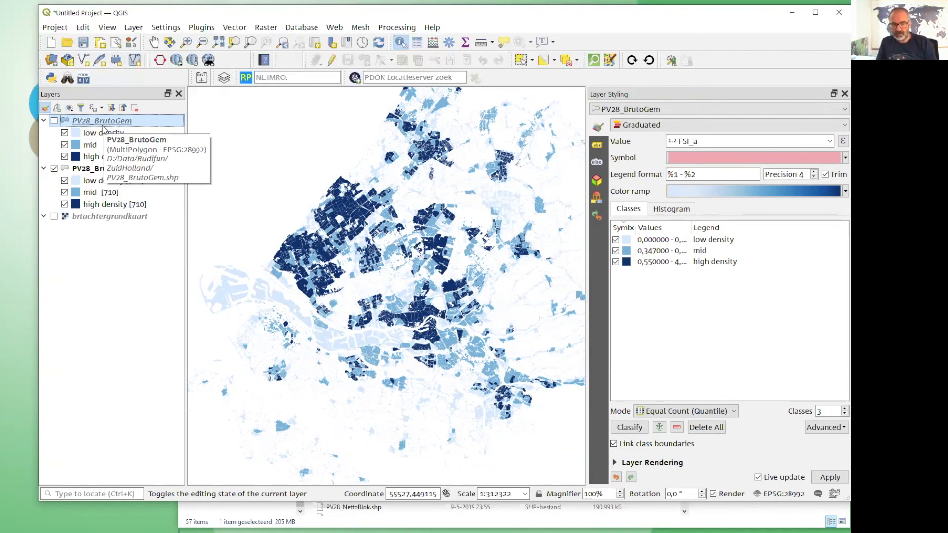
click(54, 121)
click(55, 168)
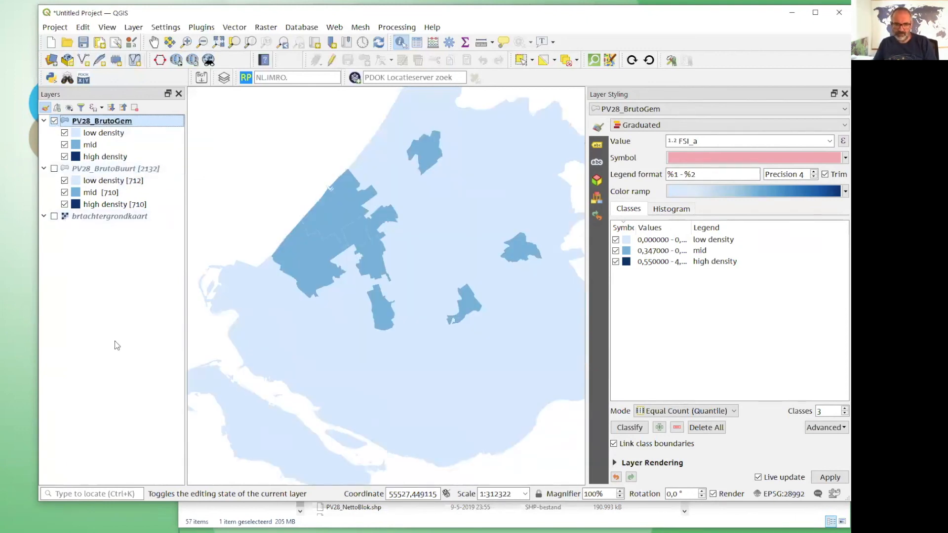
Identify the municipality Capelle aan den IJssel in PV28_BrutoGem, examine its attributes, and inspect the surrounding mid-density municipalities on the map.
click(472, 302)
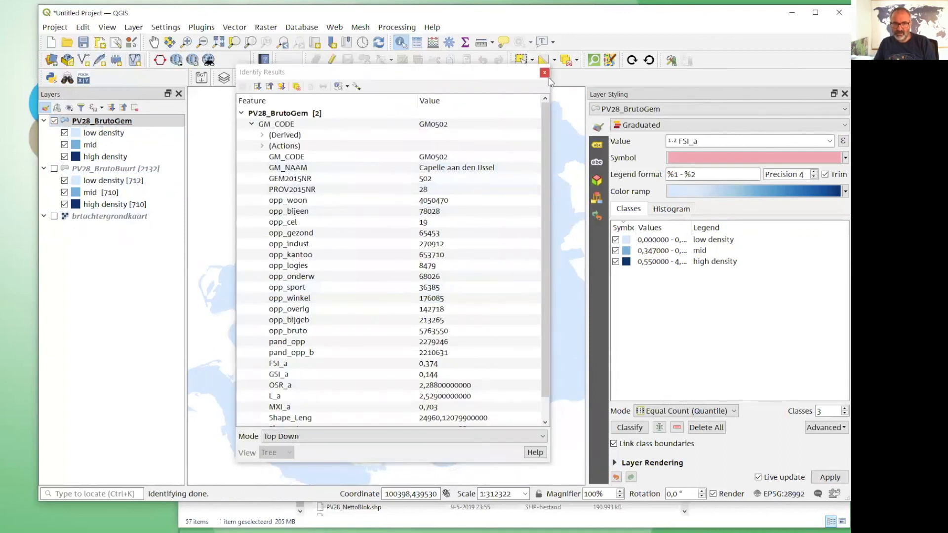
click(545, 72)
click(472, 306)
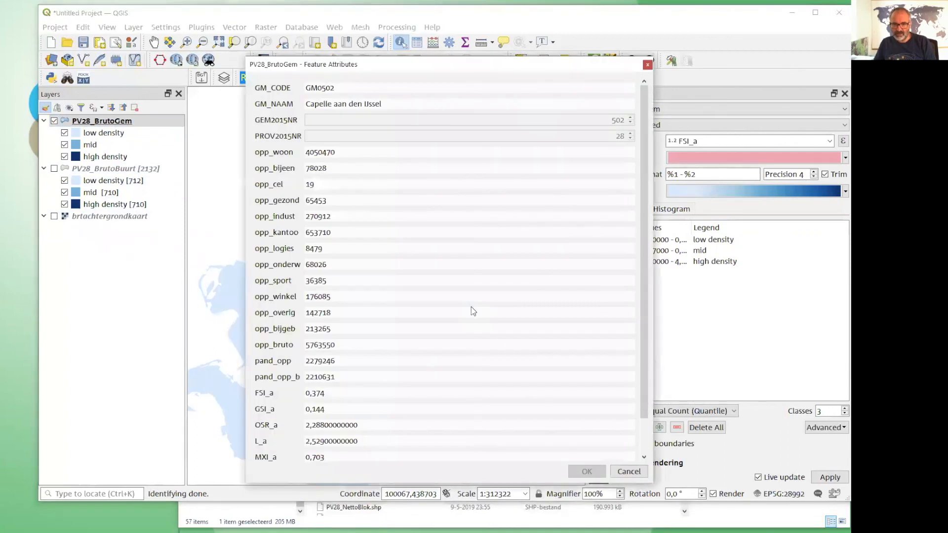
click(647, 65)
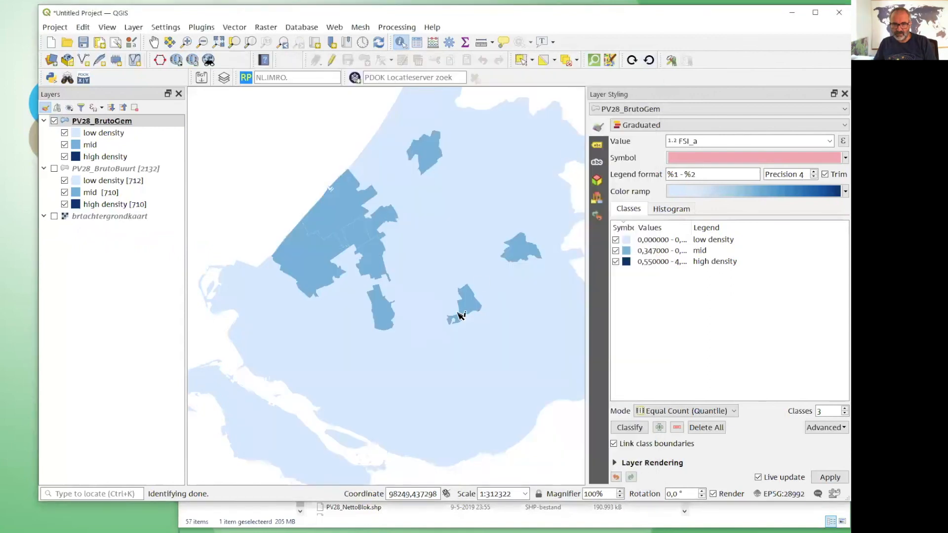
scroll(461, 316, up, 1)
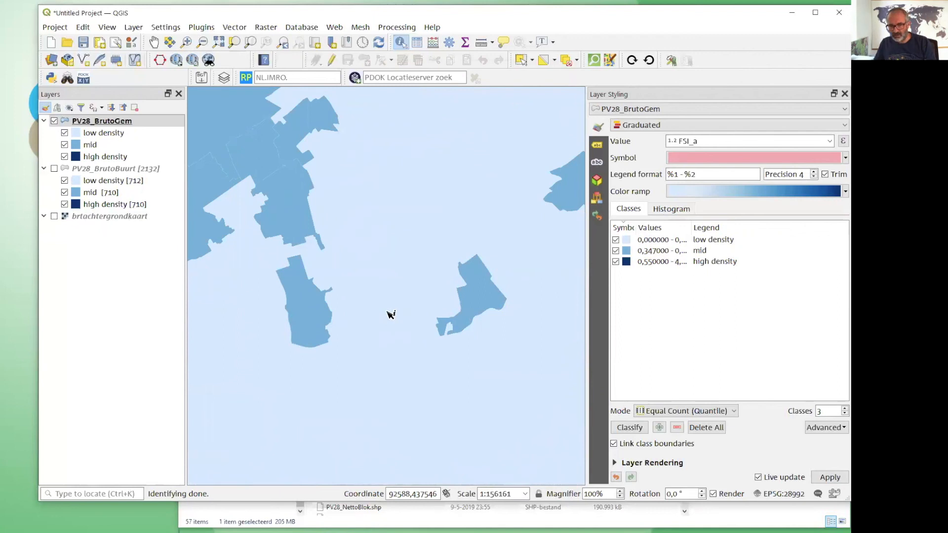
scroll(390, 314, down, 1)
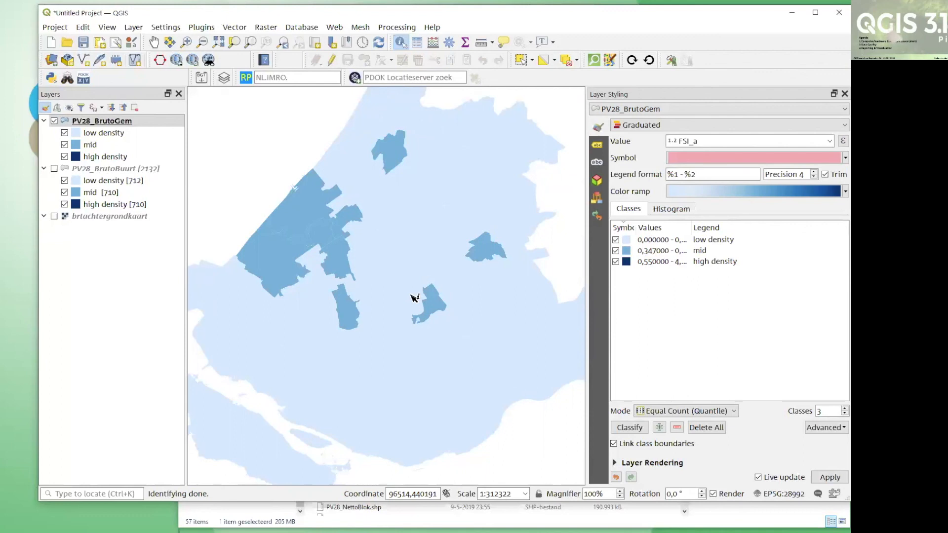
Show the PV28_BrutoBuurt neighbourhood layer on the map and hide the PV28_BrutoGem municipality layer.
click(54, 168)
click(55, 121)
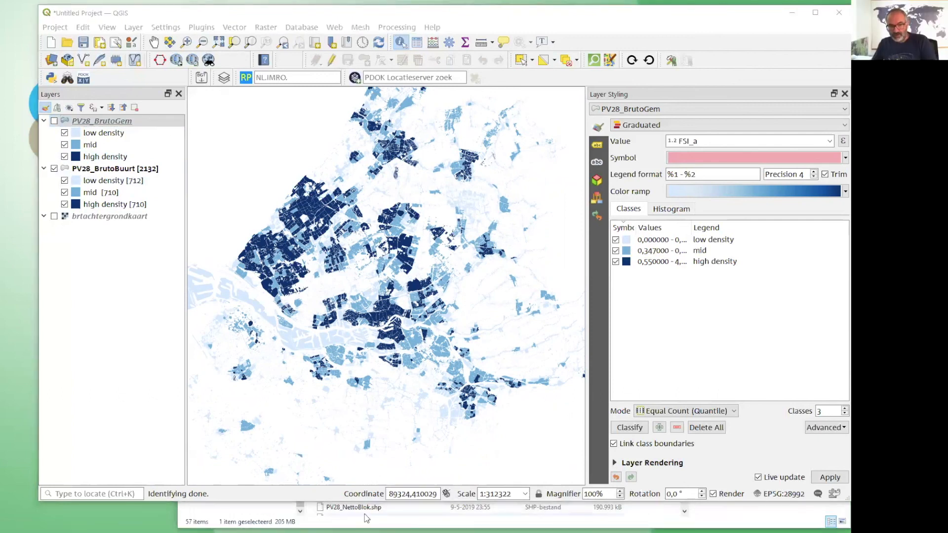
click(153, 378)
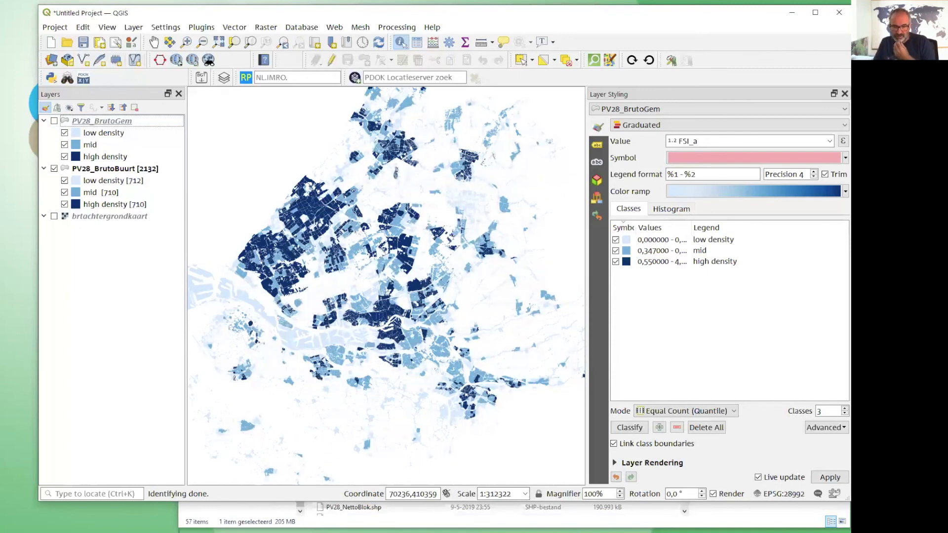
Review the Rudifun shapefiles in the ZuidHolland folder in File Explorer, and return to QGIS.
click(353, 522)
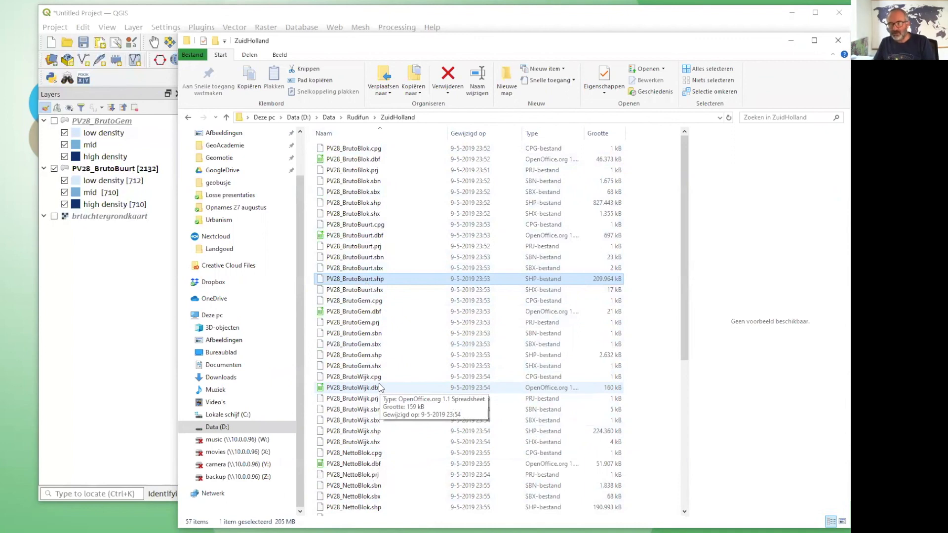
click(123, 306)
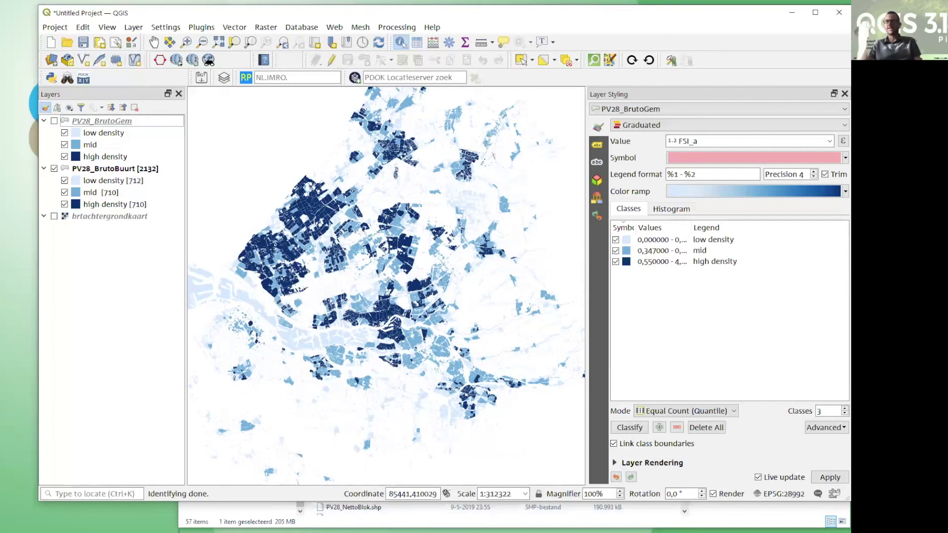
Switch to Firefox, search the web for "rudifun", and open the PBL publication page on Ruimtelijke dichtheden en functiemenging in Nederland.
mouse_move(272, 532)
click(145, 528)
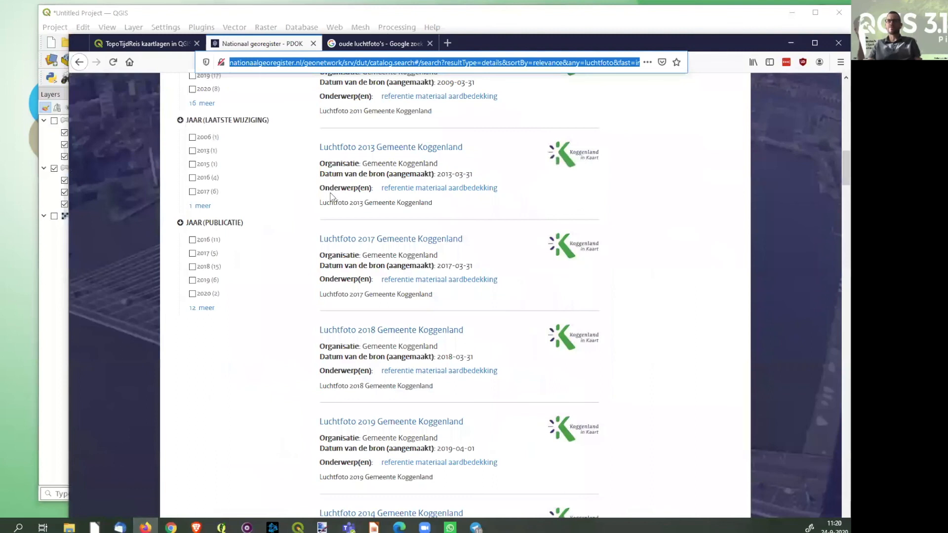
text(rudifun)
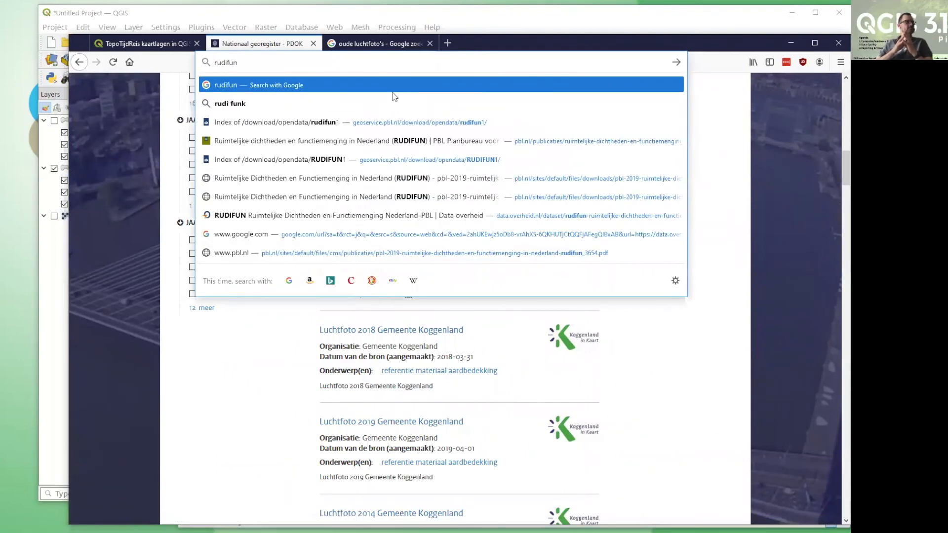
key(Return)
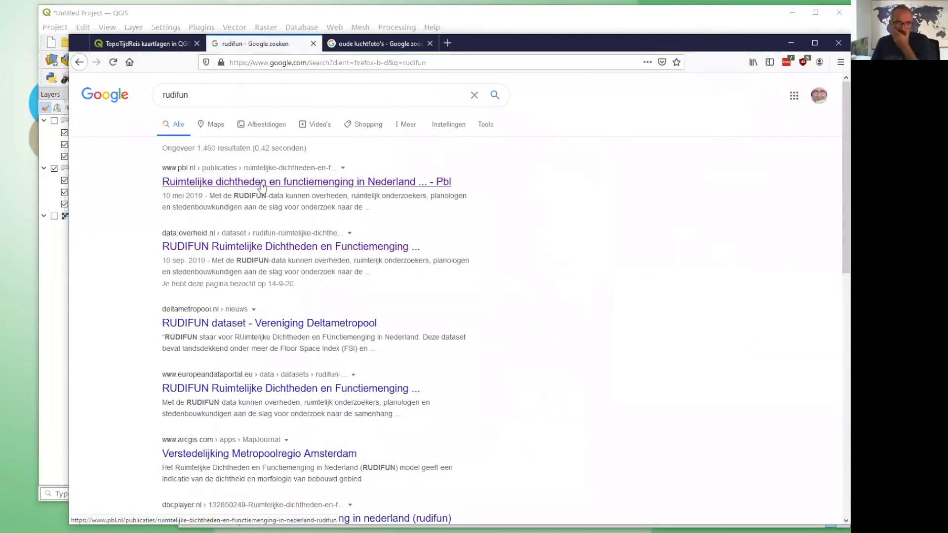
click(259, 239)
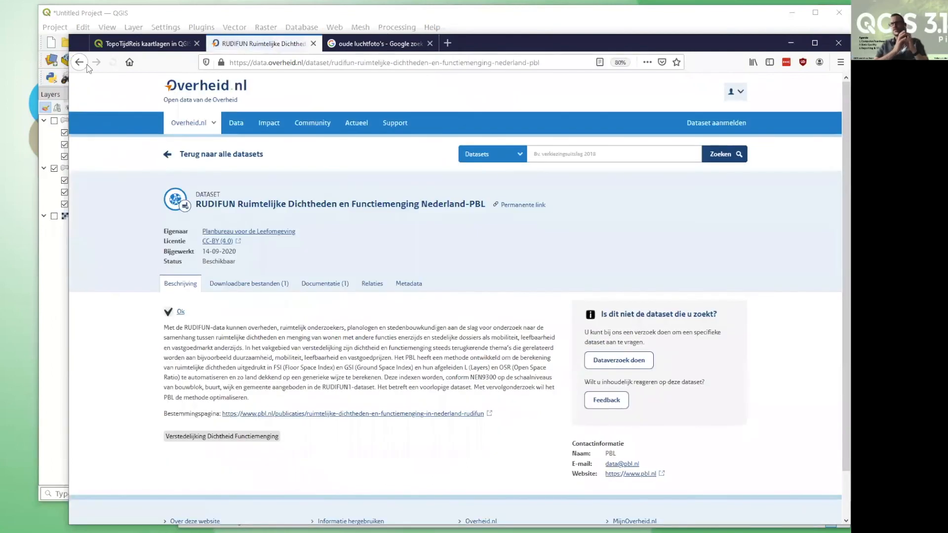
click(79, 62)
click(227, 184)
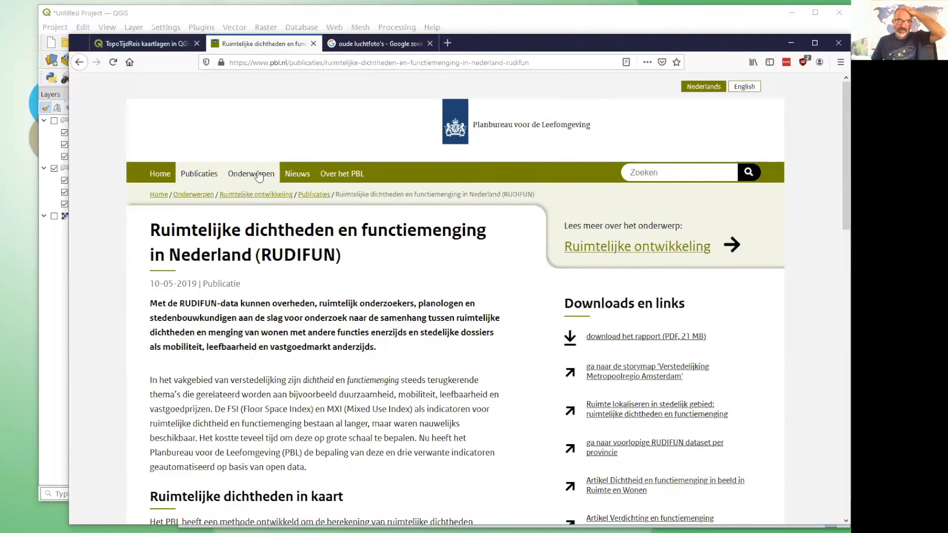
Examine the RUDIFUN page's explanation of the density indices and scale levels, and return to its beginning.
scroll(430, 366, down, 1)
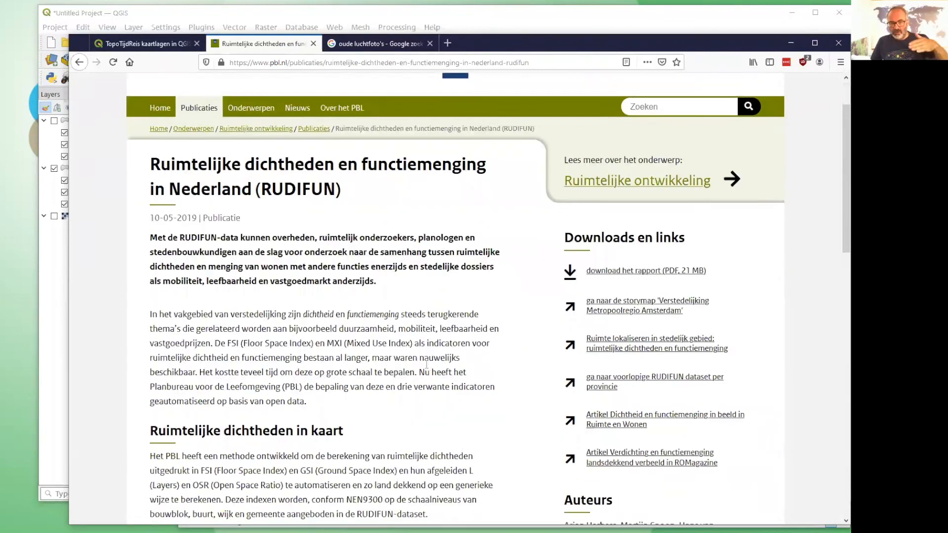
scroll(427, 365, down, 2)
scroll(355, 375, down, 1)
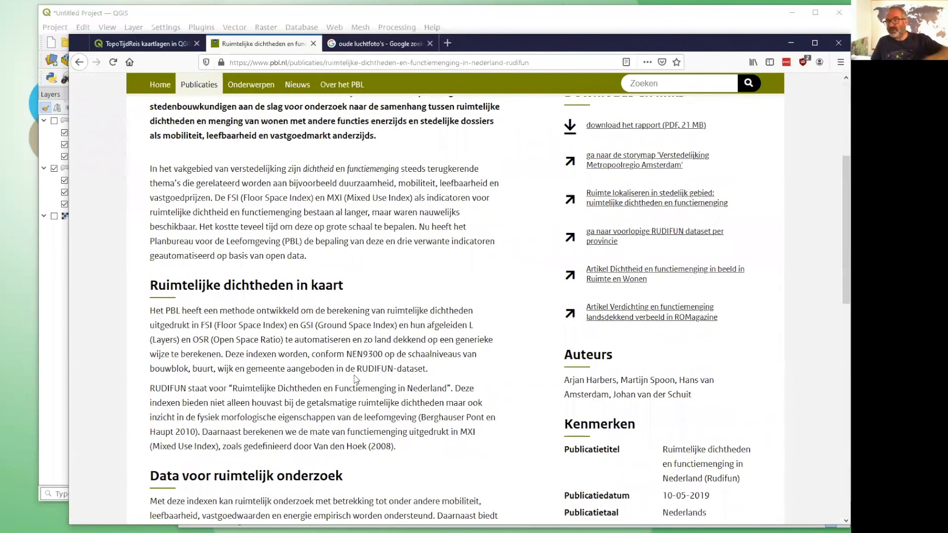
scroll(393, 362, up, 3)
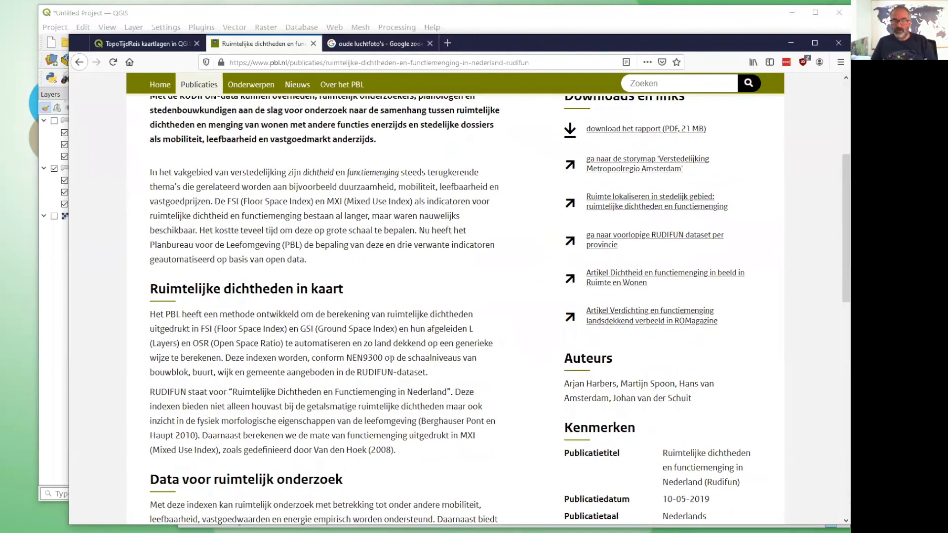
scroll(391, 359, up, 1)
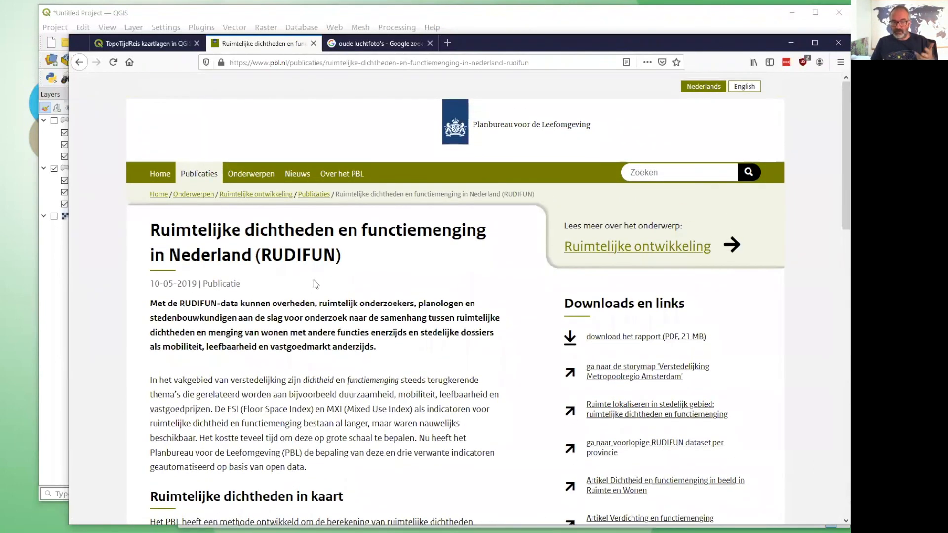